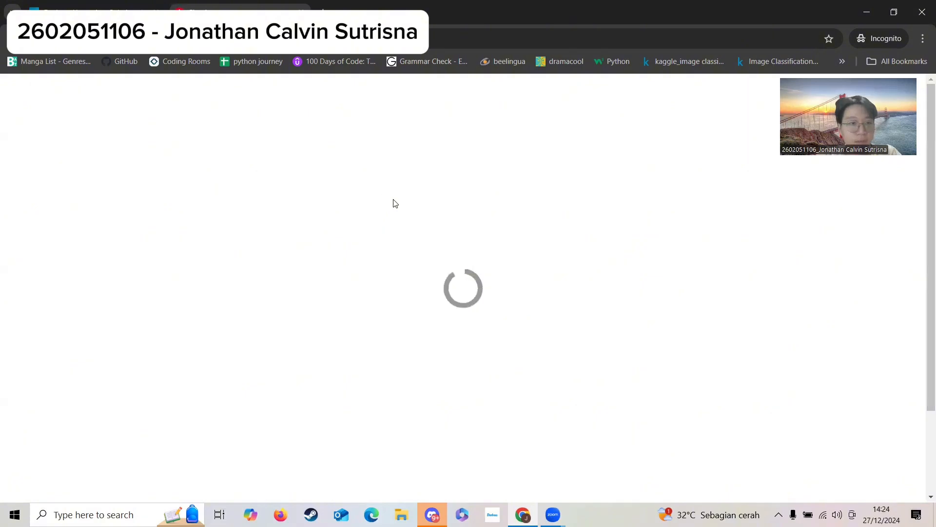
Submit the saved account e-mail as the Broadcom sign-in username with Remember me enabled.
click(440, 347)
click(488, 377)
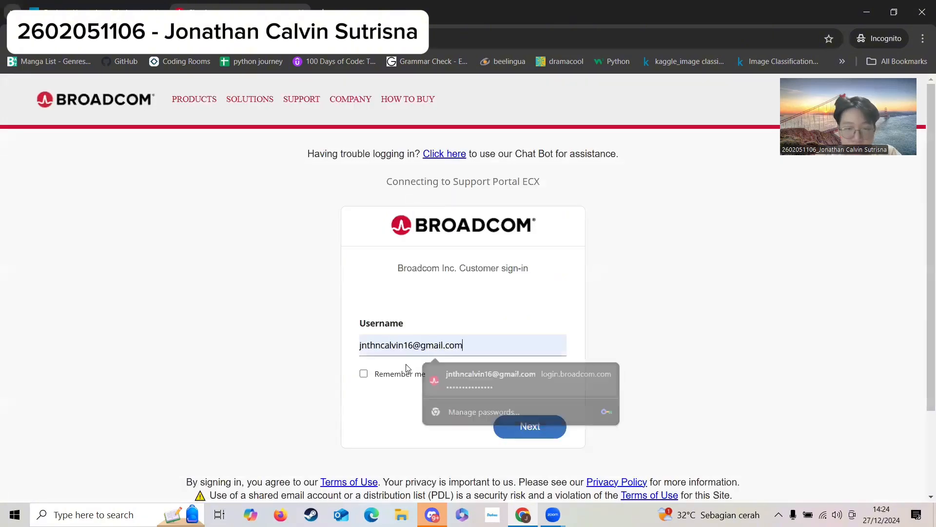
click(364, 374)
click(525, 429)
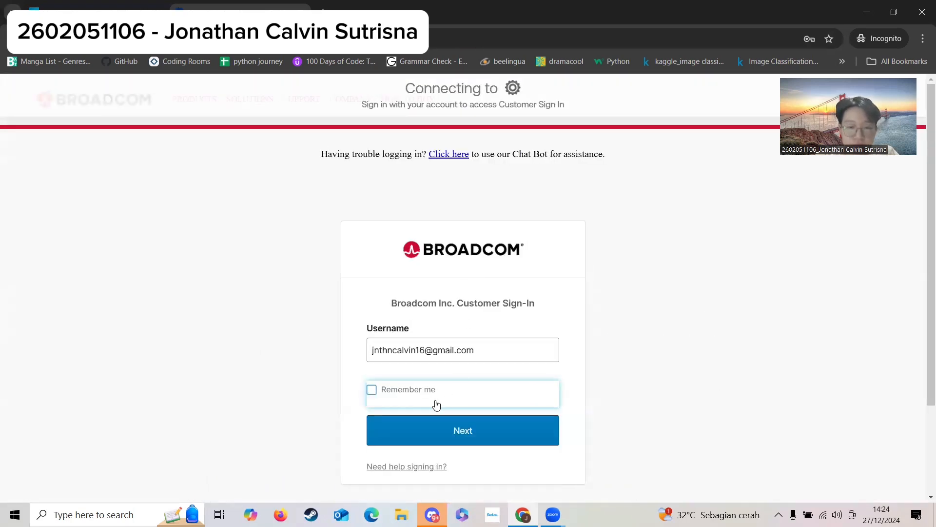
click(372, 391)
click(396, 440)
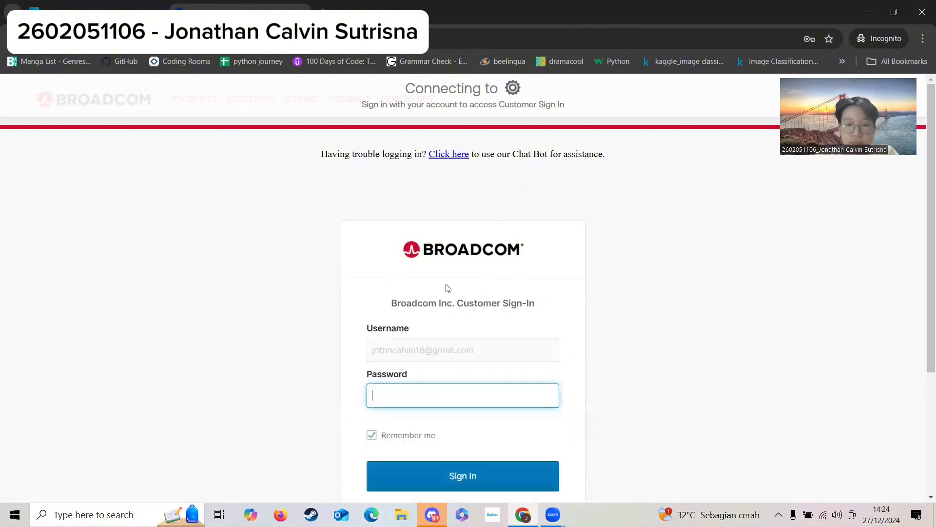
Fill in the saved account password and sign in to the Broadcom support portal.
click(427, 402)
click(453, 428)
click(474, 478)
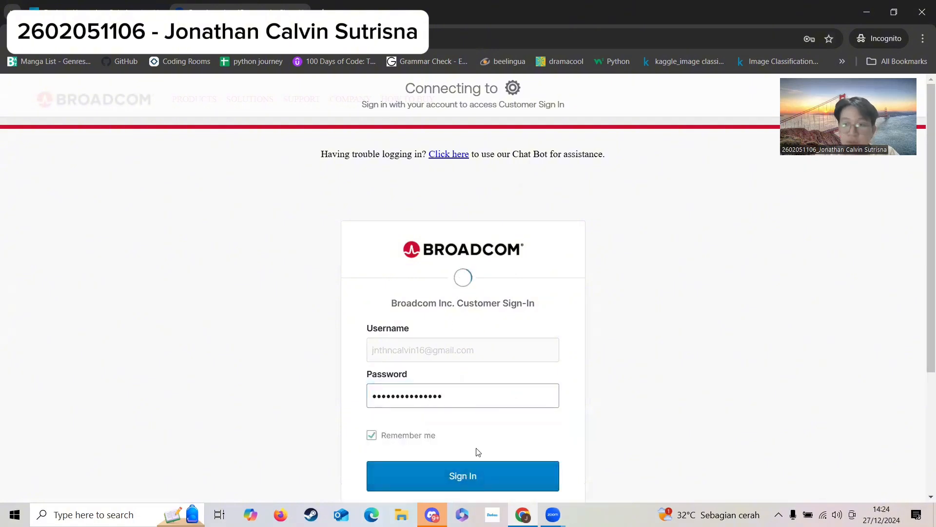
scroll(537, 210, down, 3)
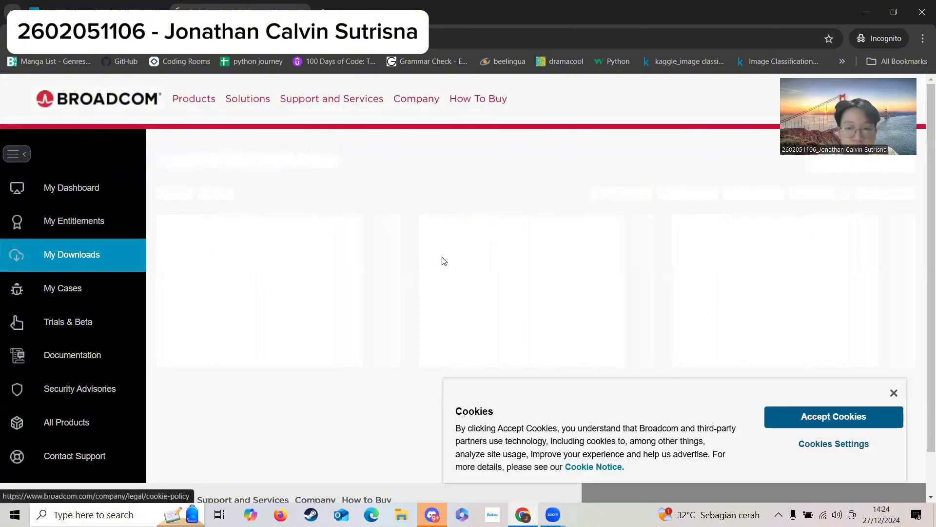
Dismiss the cookie notice and search the support portal for "vmware workstation".
click(894, 393)
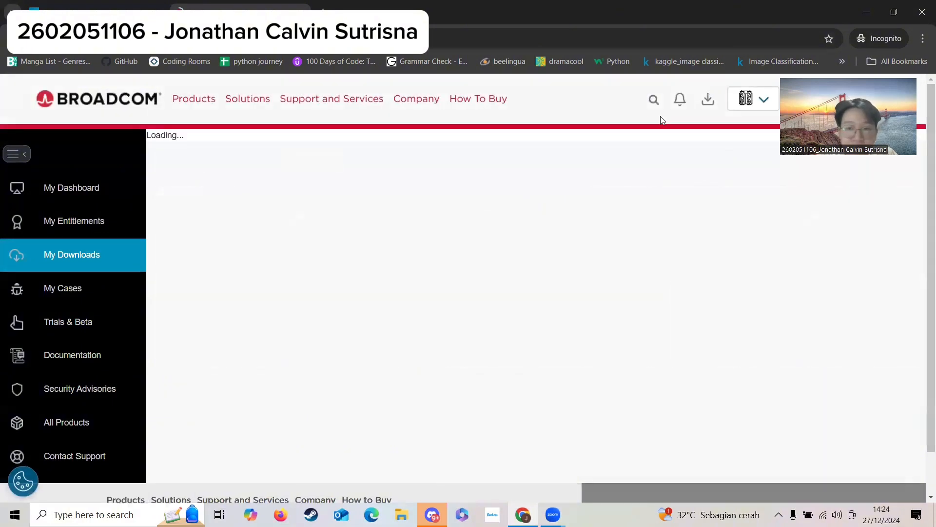
click(654, 101)
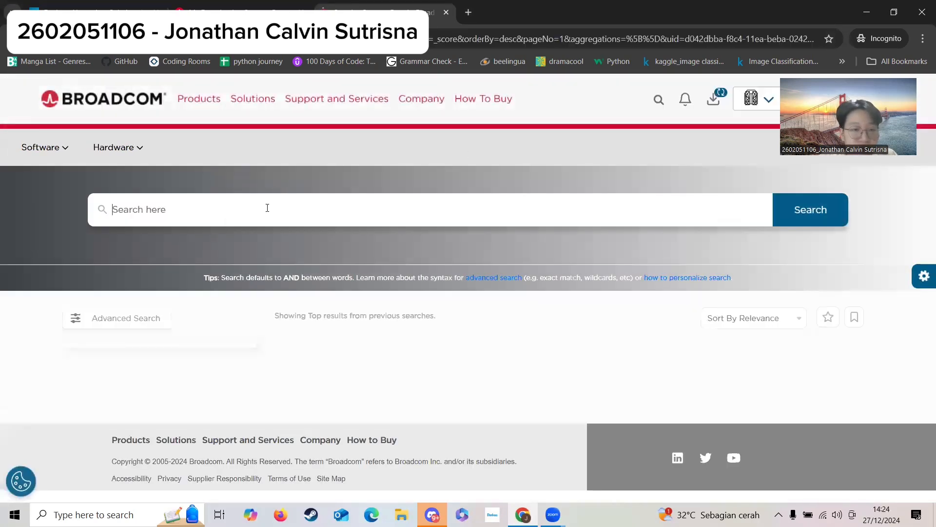
text(vmware )
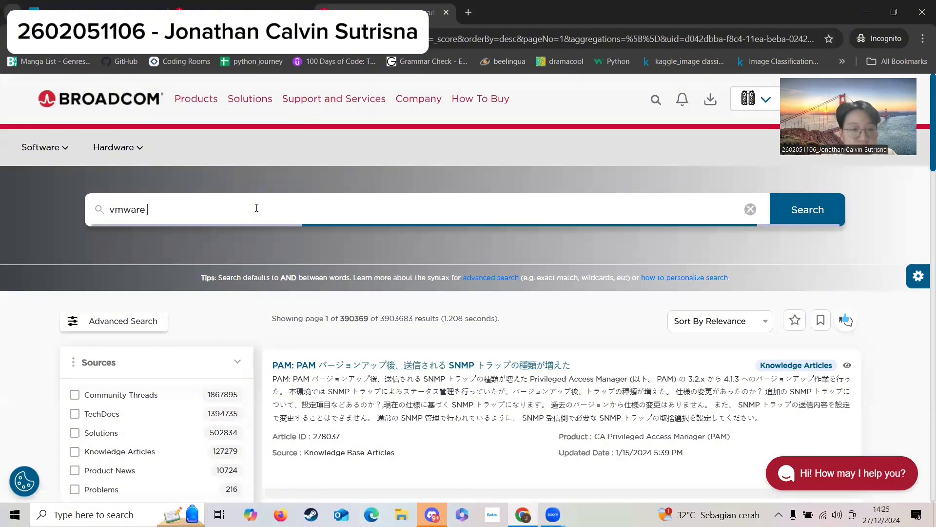
text(workstation)
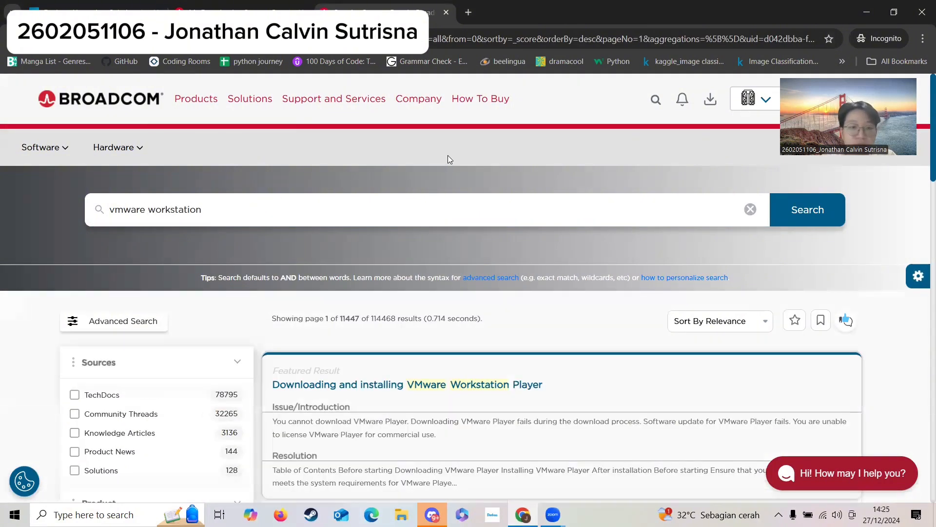
Open the featured article "Downloading and installing VMware Workstation Player" from the search results.
scroll(551, 217, down, 2)
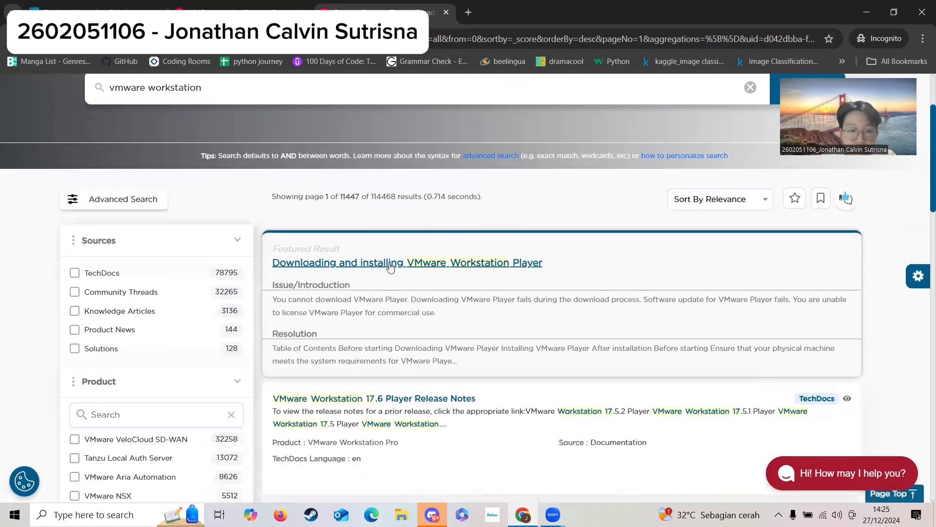
scroll(390, 266, down, 1)
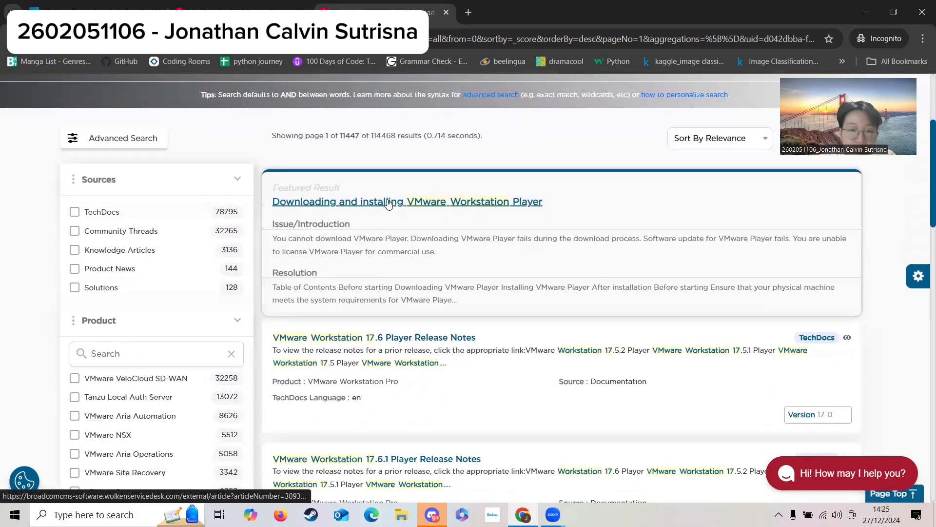
click(389, 204)
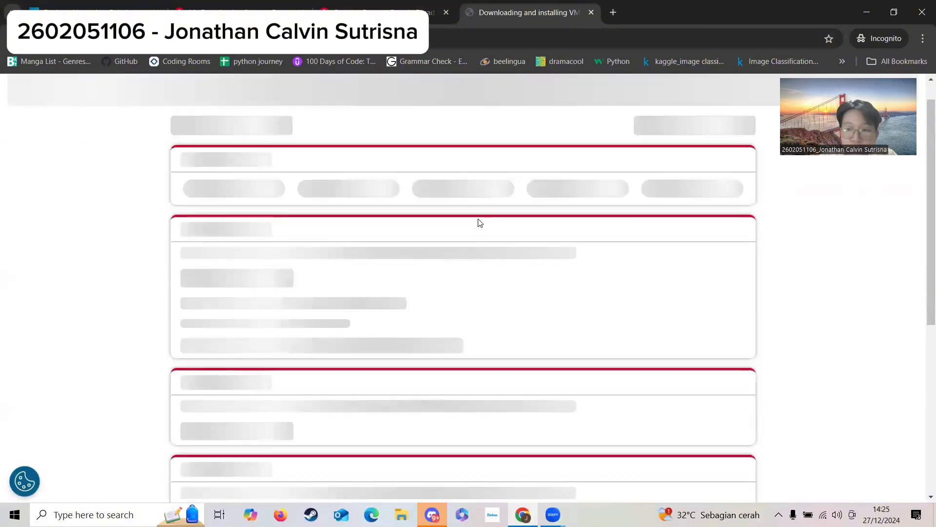
Go to the article's Downloading VMware Player section and follow its VMware Workstation Player link to the product downloads.
scroll(328, 245, down, 9)
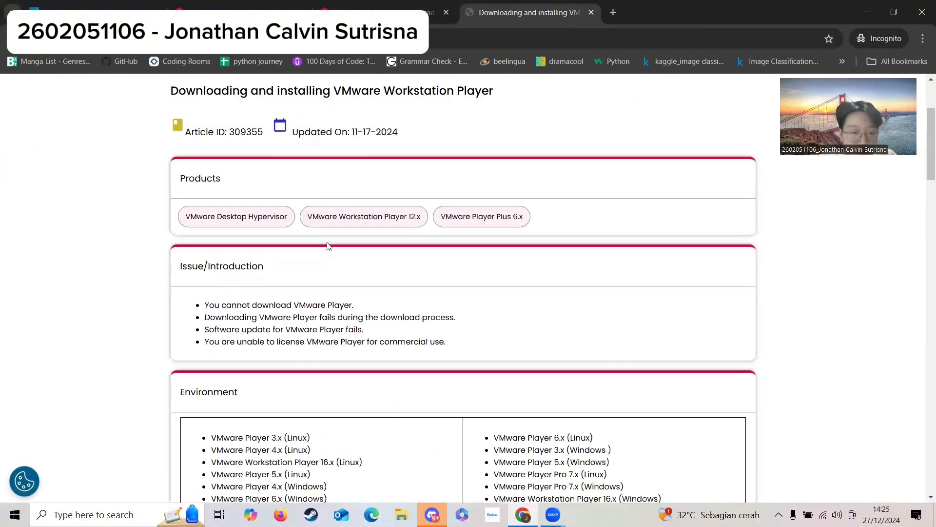
scroll(327, 246, down, 3)
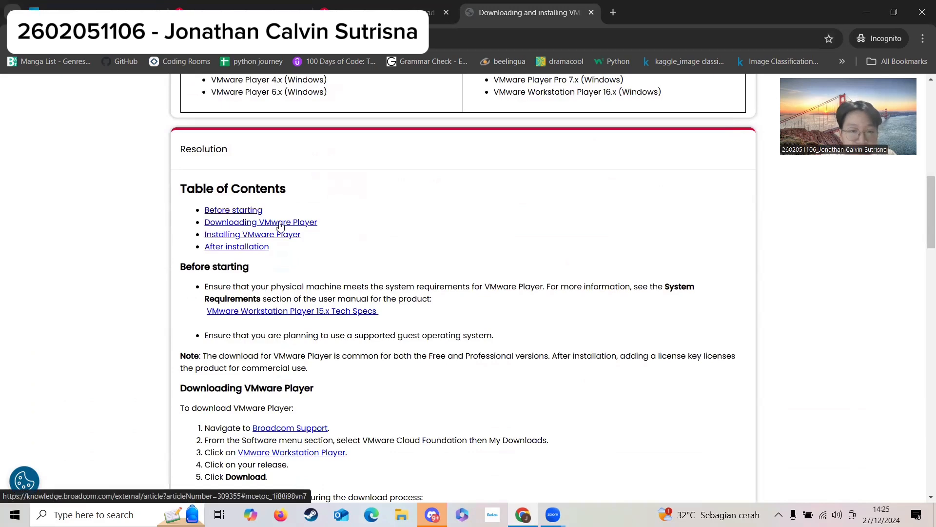
click(280, 224)
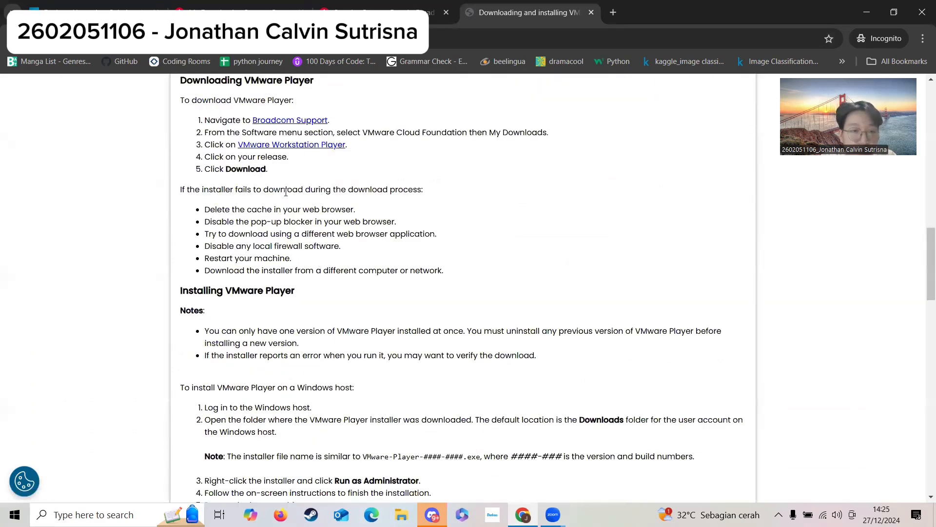
scroll(288, 195, up, 1)
click(294, 205)
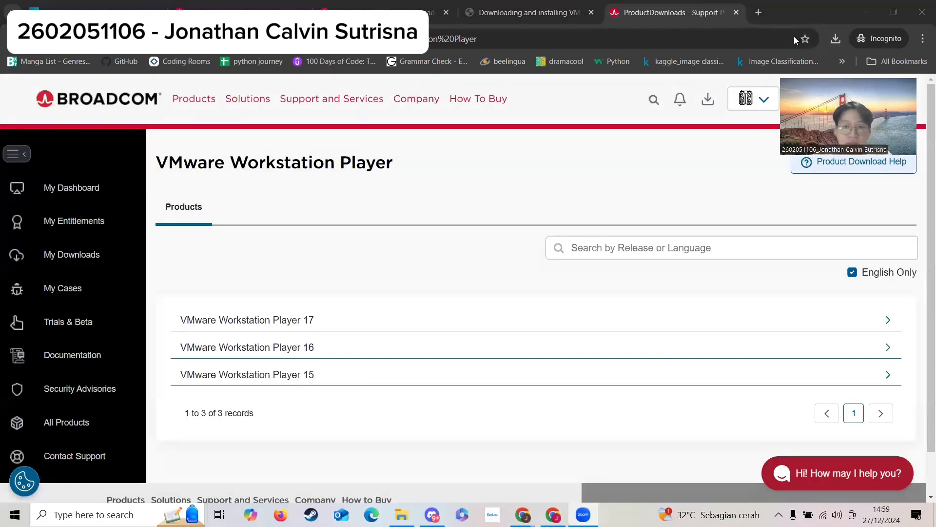
Expand VMware Workstation Player 16 and open the files for release 16.1.2.
click(319, 351)
scroll(400, 293, down, 5)
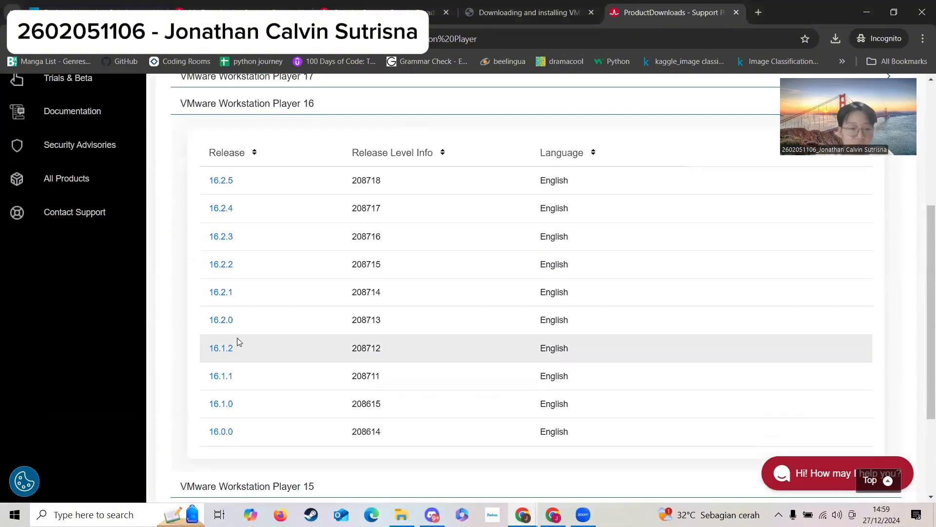
click(221, 349)
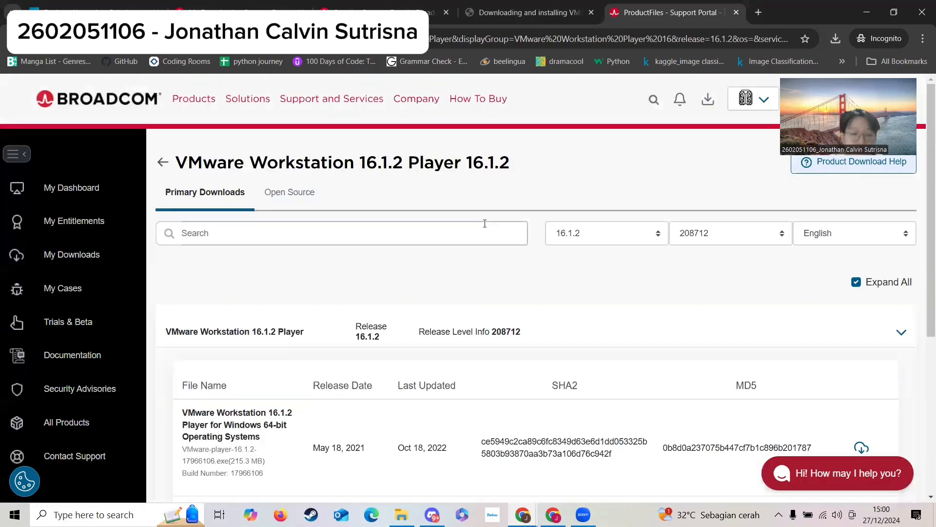
Start the 16.1.2 Player download for Windows 64-bit and choose VMware-player-16.1.2-17966106.exe in Downloads as the save file name.
scroll(488, 222, down, 4)
scroll(526, 222, up, 2)
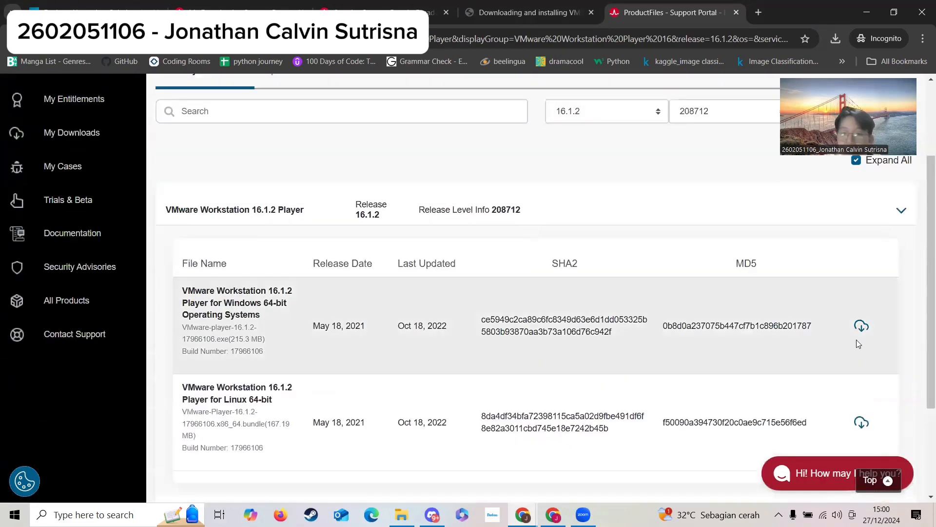
click(862, 326)
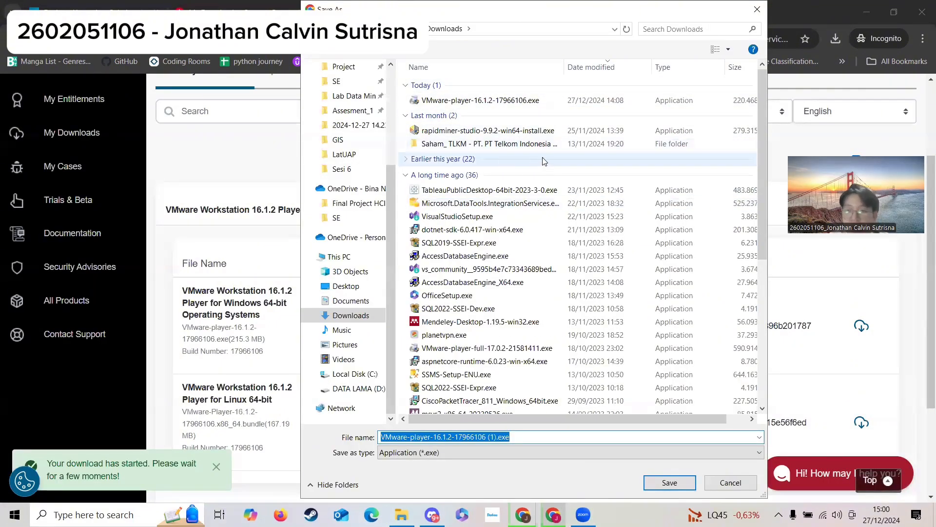
click(517, 100)
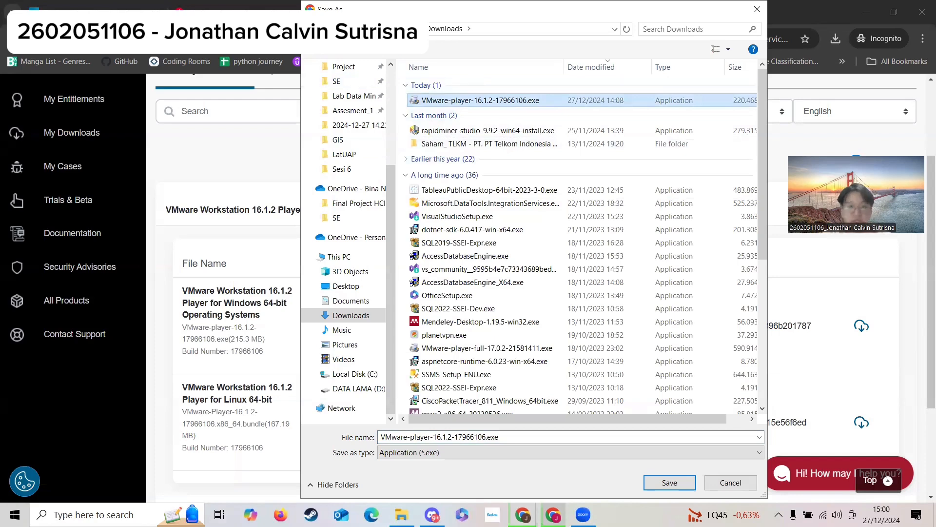
drag(699, 6, 668, 5)
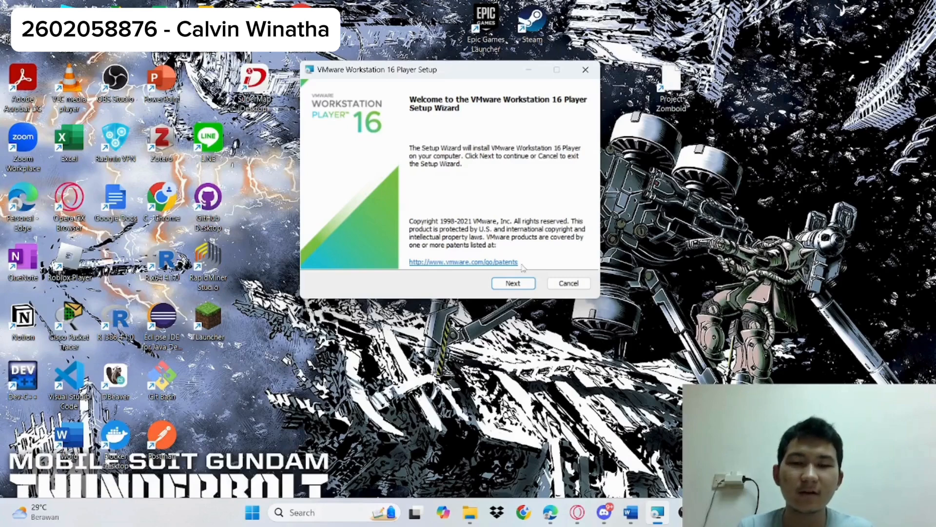
Advance the VMware setup past the welcome page and accepted license agreement, leaving automatic Windows Hypervisor Platform (WHP) installation off.
click(517, 284)
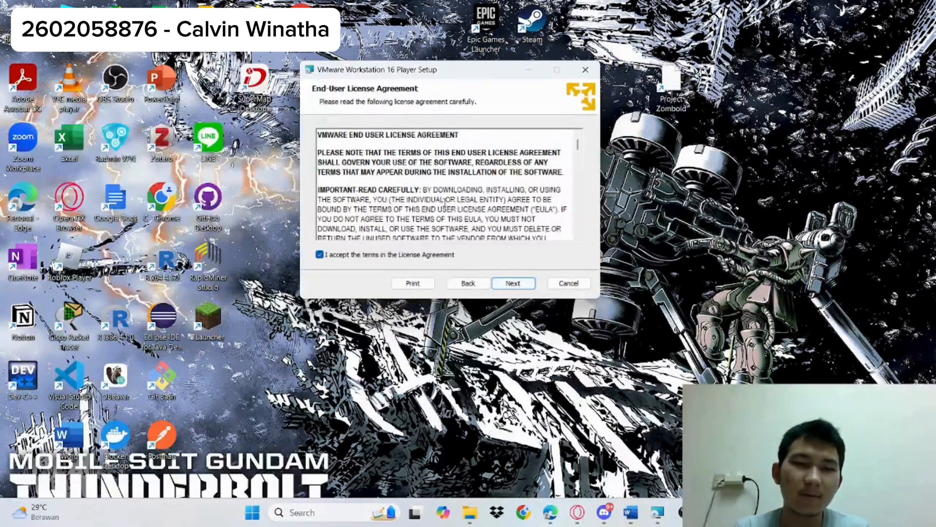
scroll(444, 203, down, 10)
scroll(444, 202, down, 3)
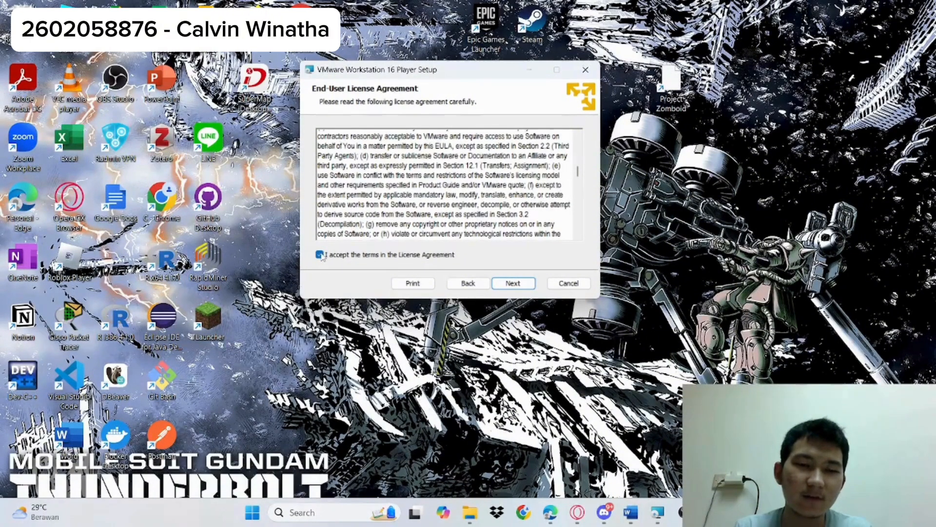
click(511, 282)
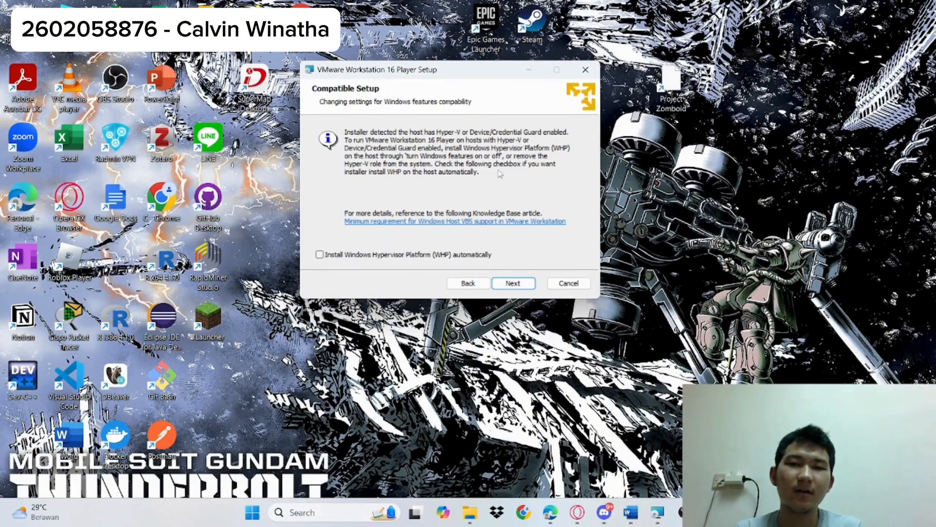
click(319, 257)
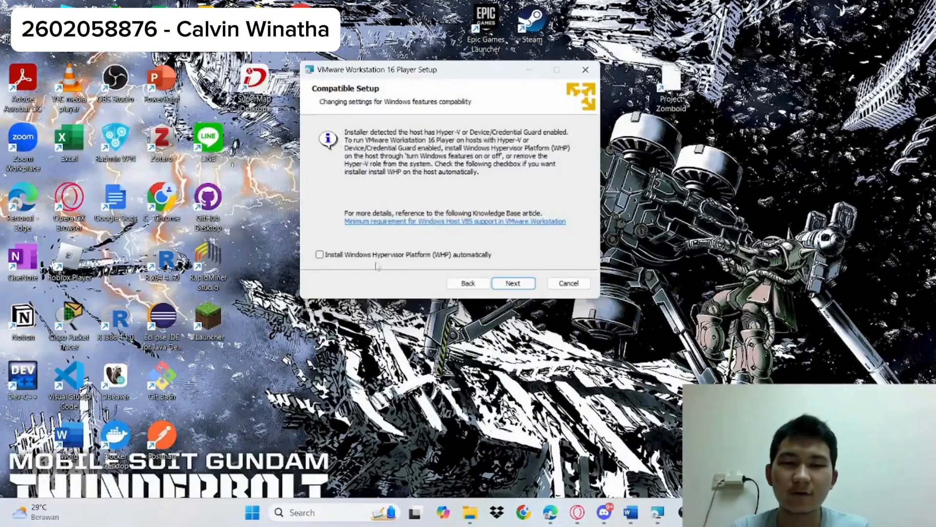
click(505, 286)
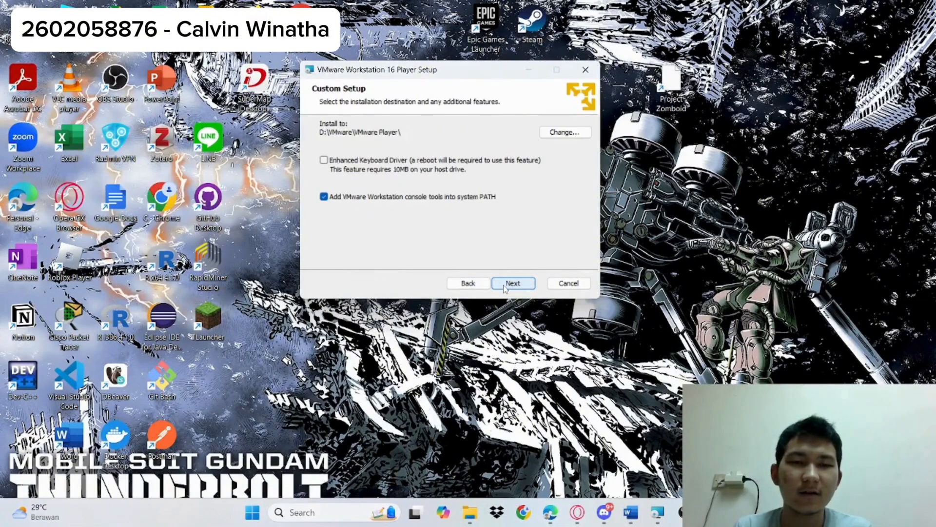
Confirm D:\VMware\VMware Player\ as the install folder and continue with the Enhanced Keyboard Driver off and console tools added to PATH.
click(566, 133)
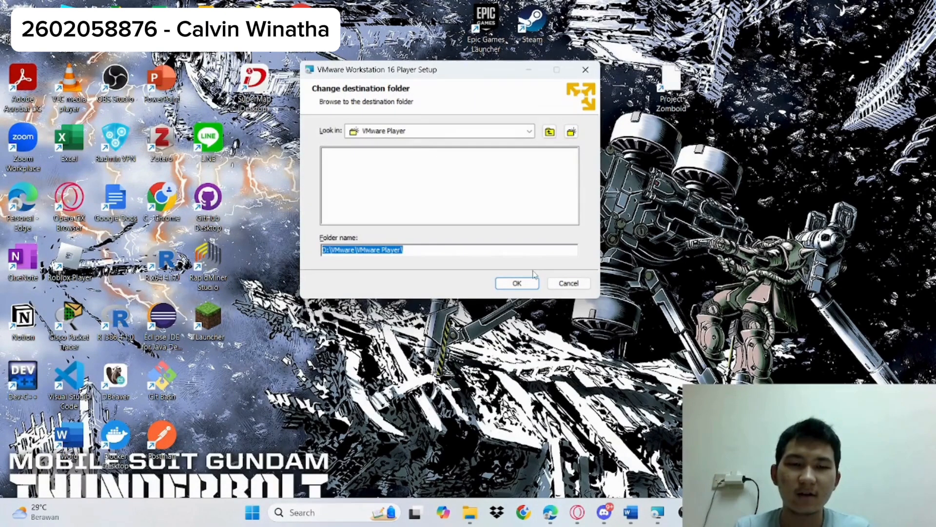
click(517, 283)
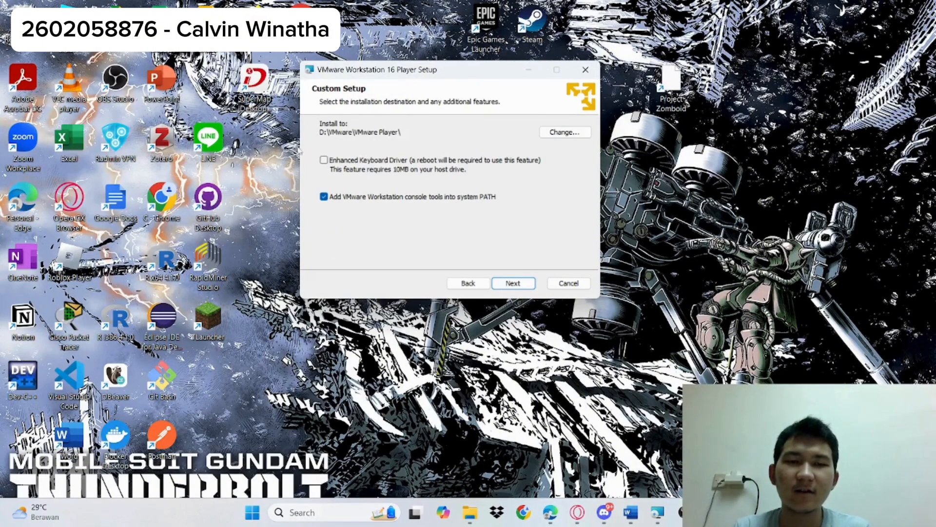
click(324, 160)
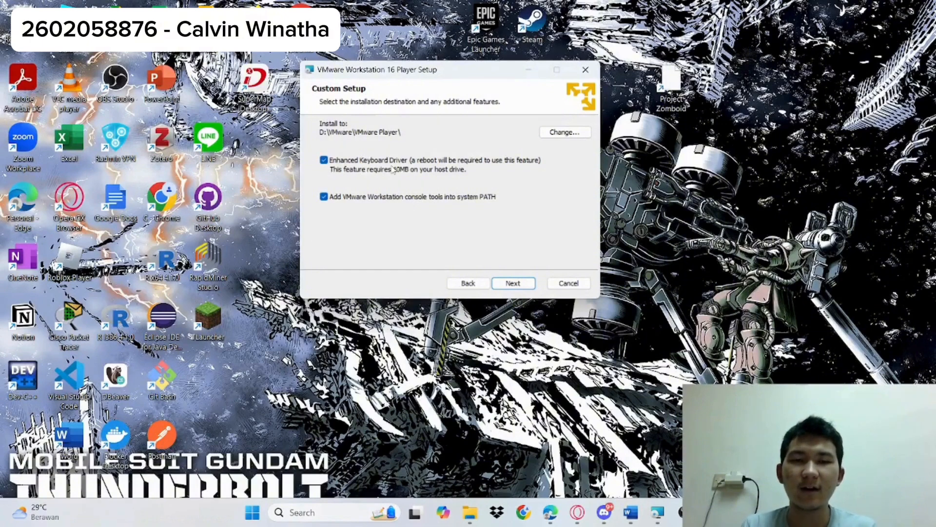
click(324, 160)
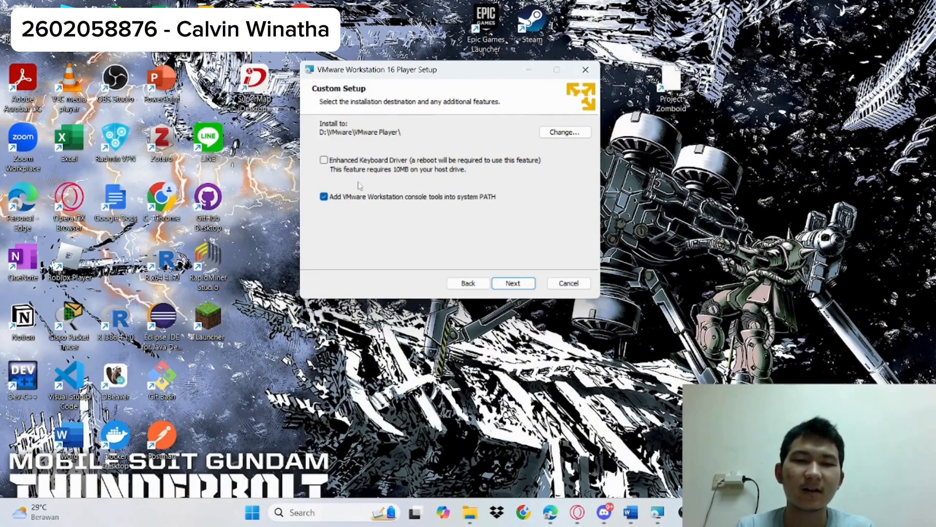
click(513, 284)
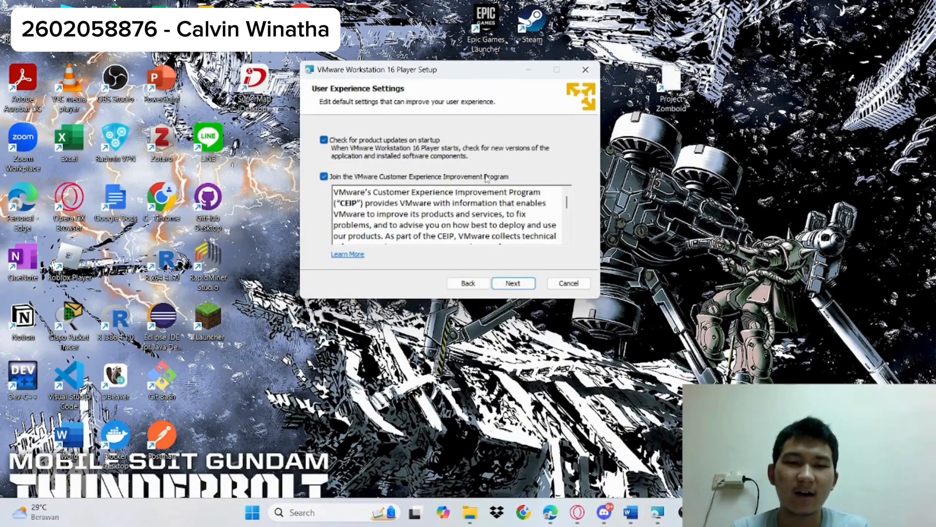
Continue past User Experience Settings with startup update checks and the Customer Experience Improvement Program both enabled.
click(324, 177)
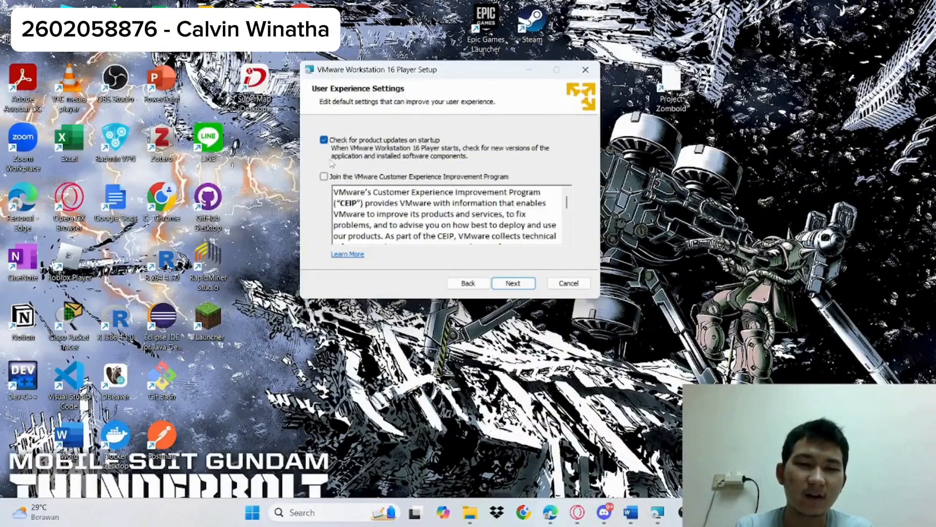
click(324, 176)
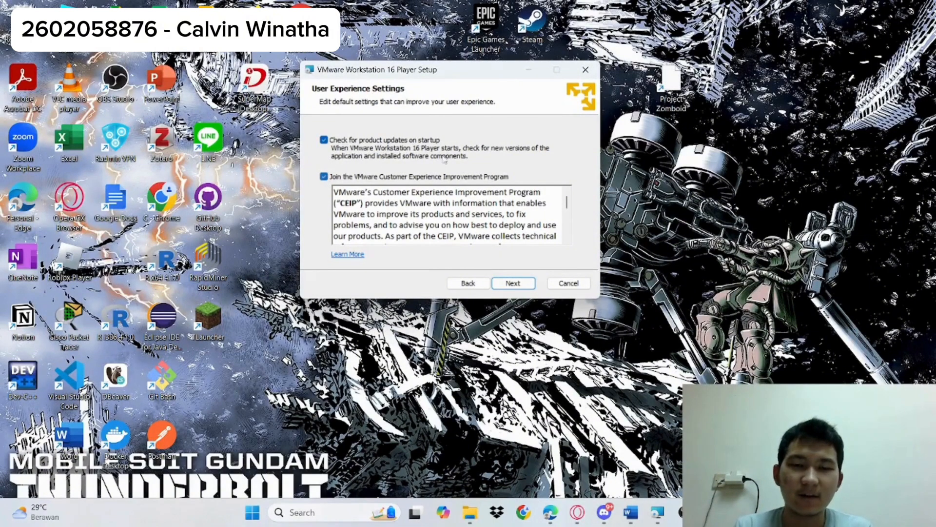
click(517, 284)
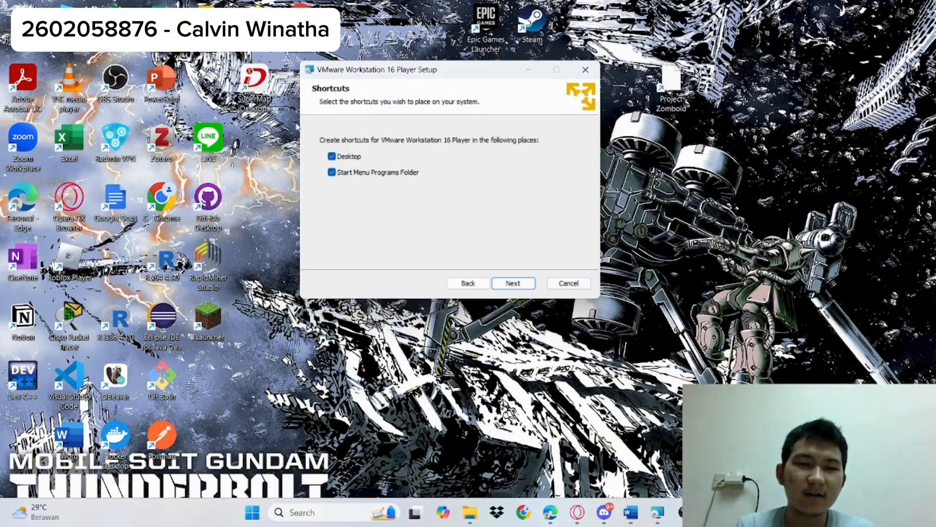
Keep the Desktop and Start Menu Programs Folder shortcuts, then install VMware Workstation 16 Player and finish the setup wizard.
click(524, 286)
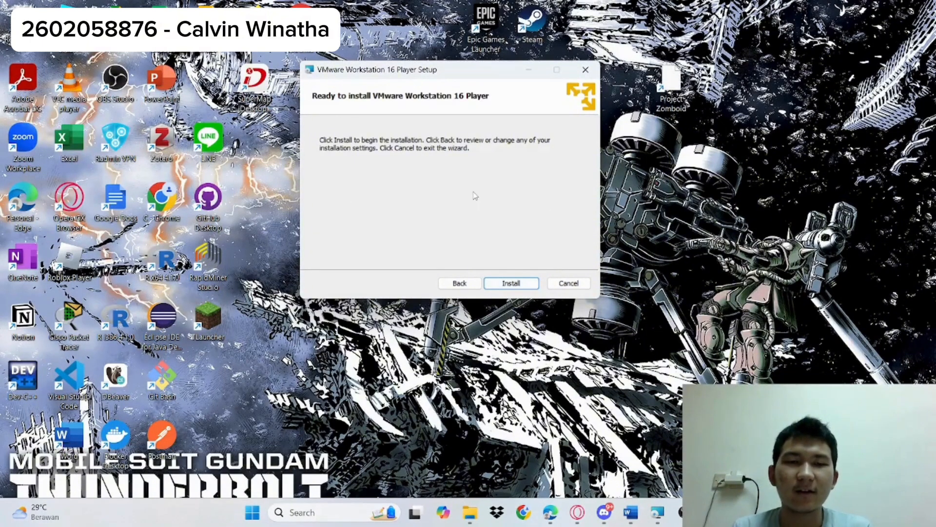
click(511, 282)
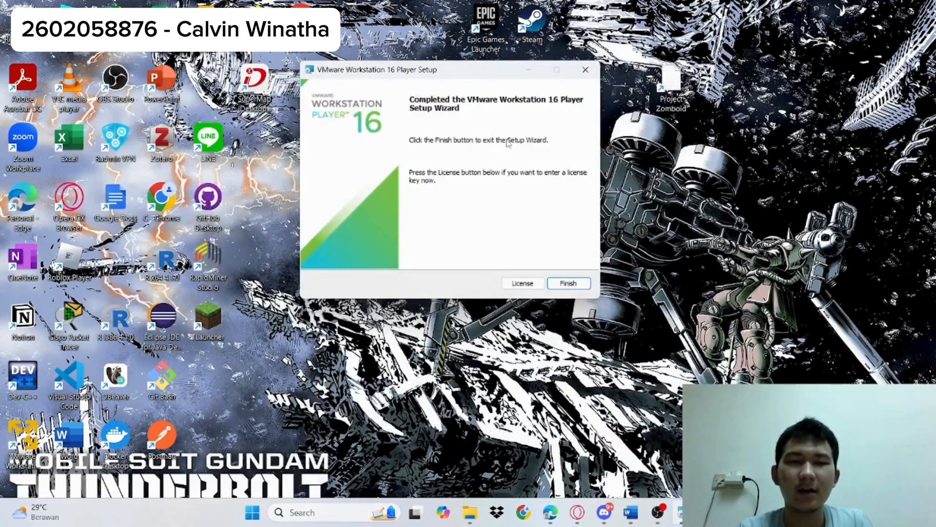
drag(458, 70, 482, 89)
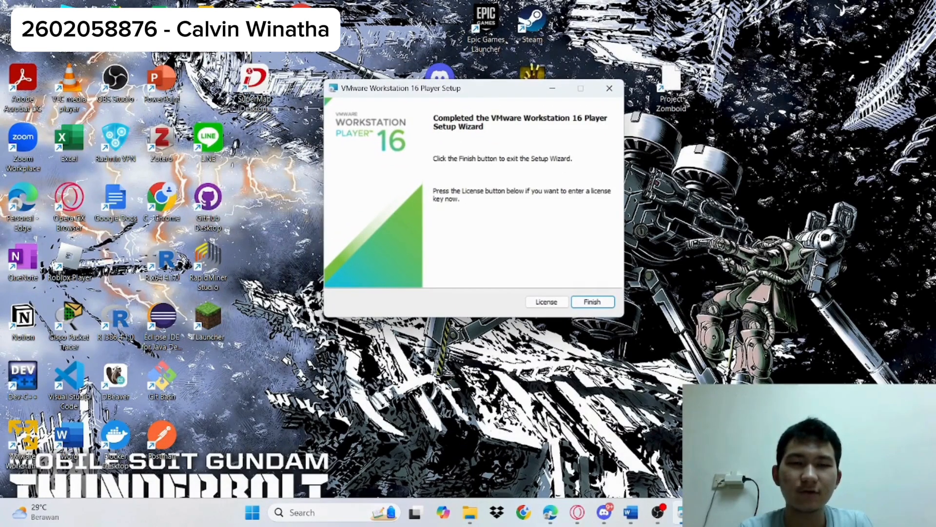
click(592, 301)
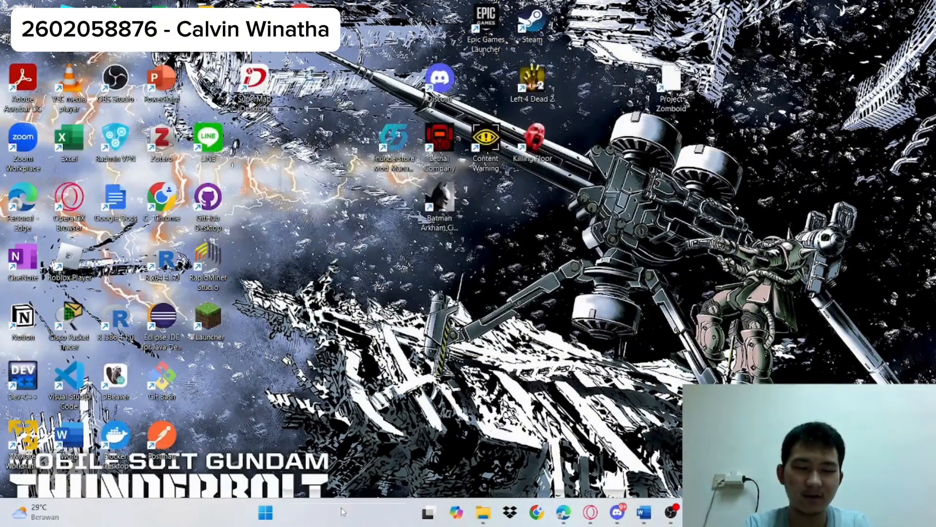
Search Windows for vmware and launch VMware Workstation 16 Player.
key(super)
text(vmware)
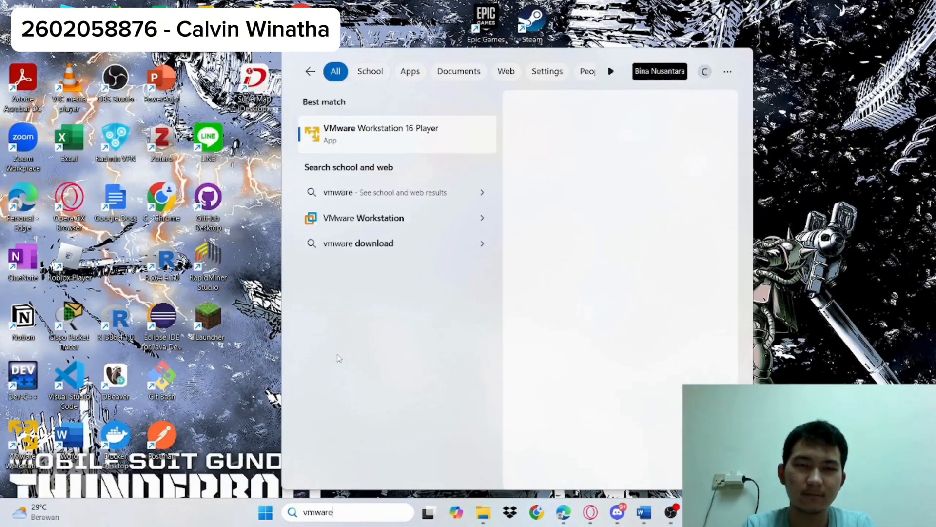
click(347, 141)
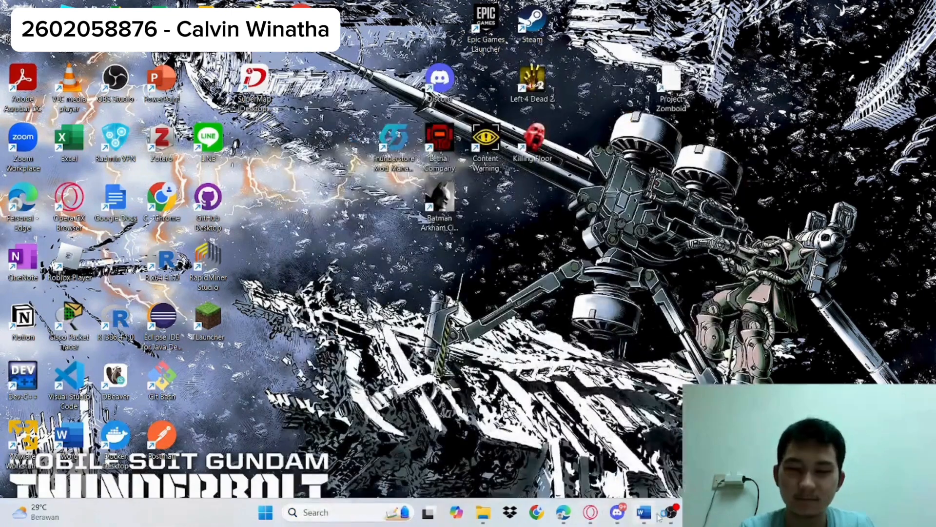
mouse_move(643, 512)
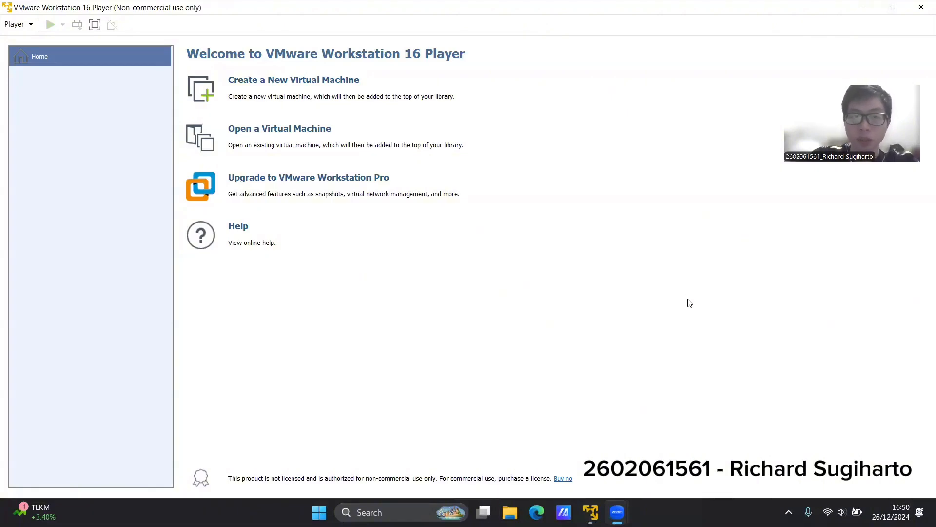
Set the color theme to Dark in the Player preferences and save the change.
click(34, 29)
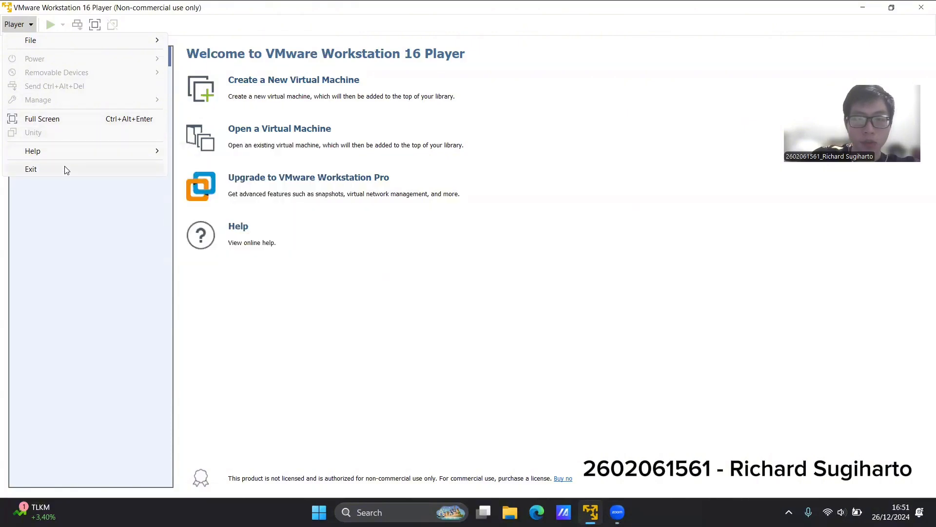
mouse_move(63, 155)
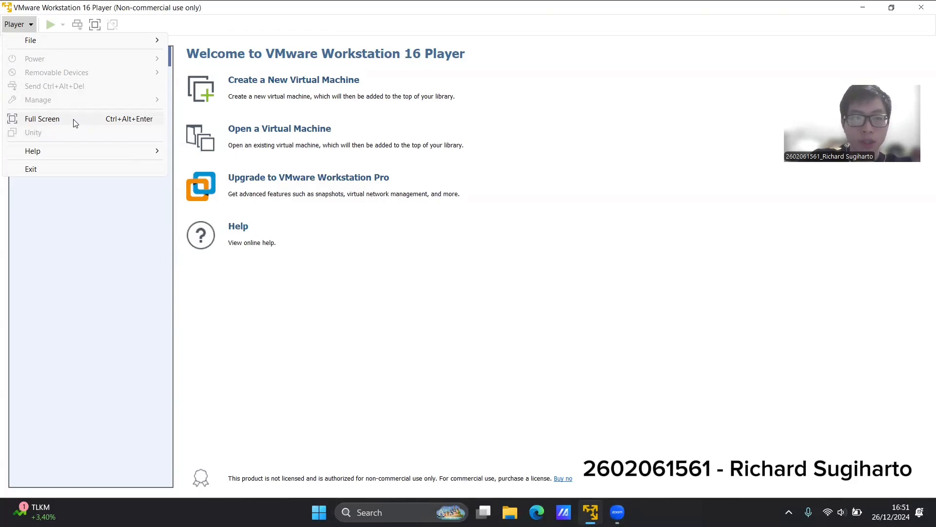
mouse_move(58, 37)
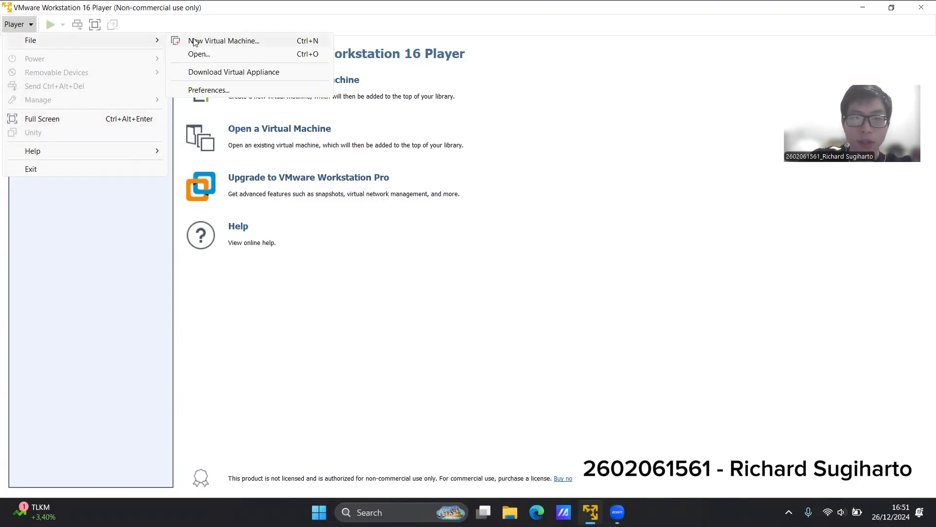
click(207, 92)
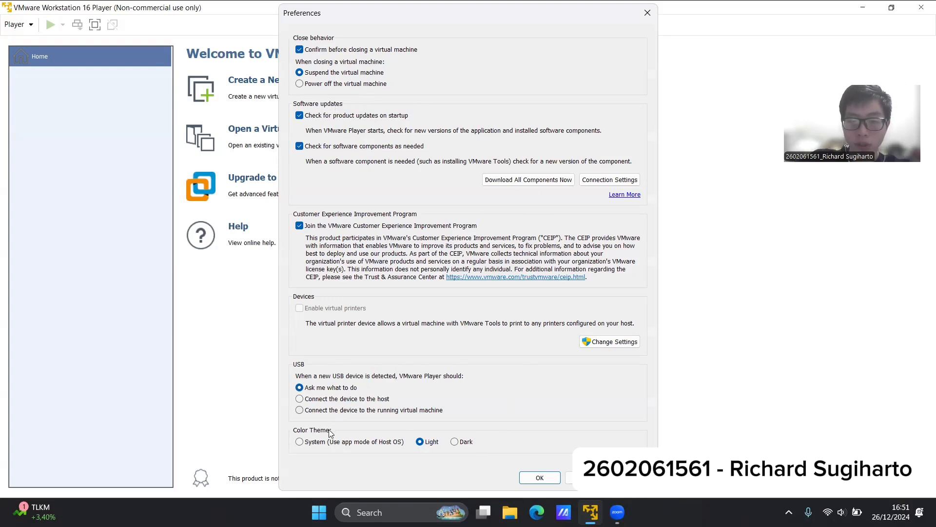
click(462, 442)
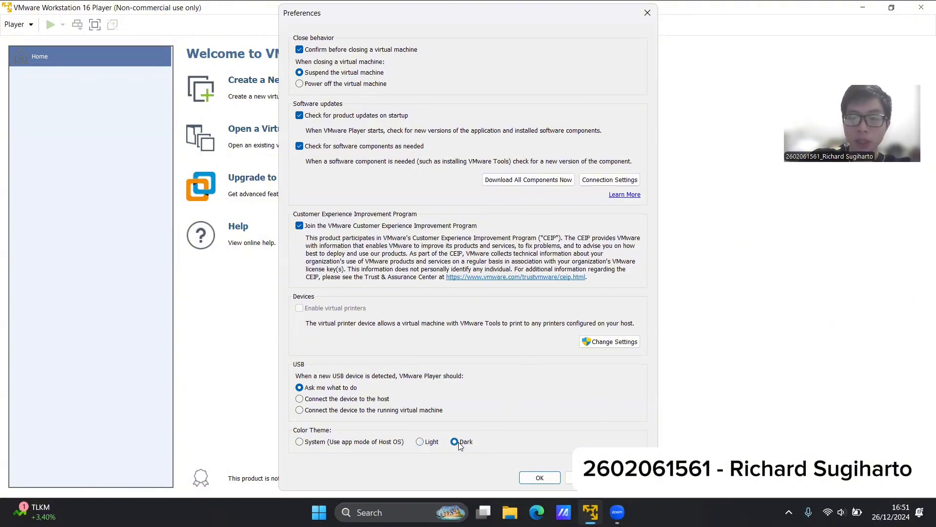
click(537, 478)
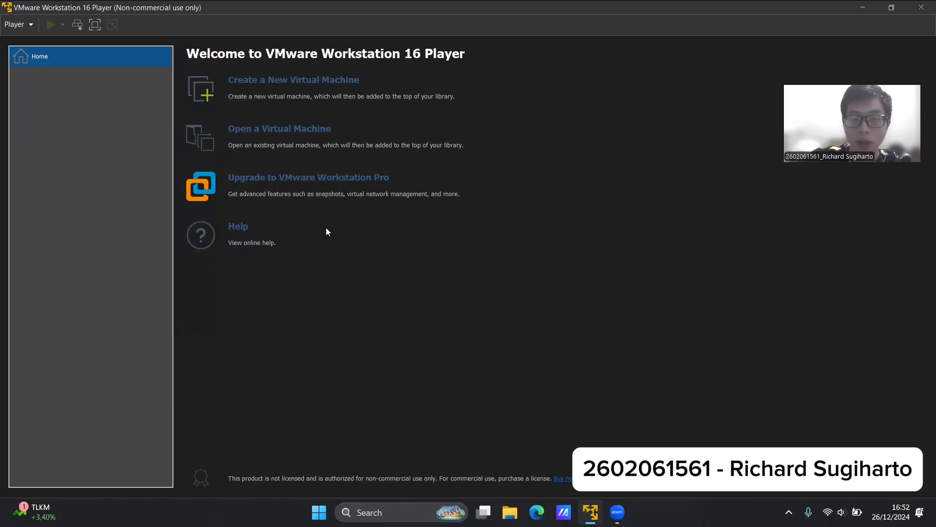
Open the online help documentation in the browser and return to VMware Workstation 16 Player.
click(239, 227)
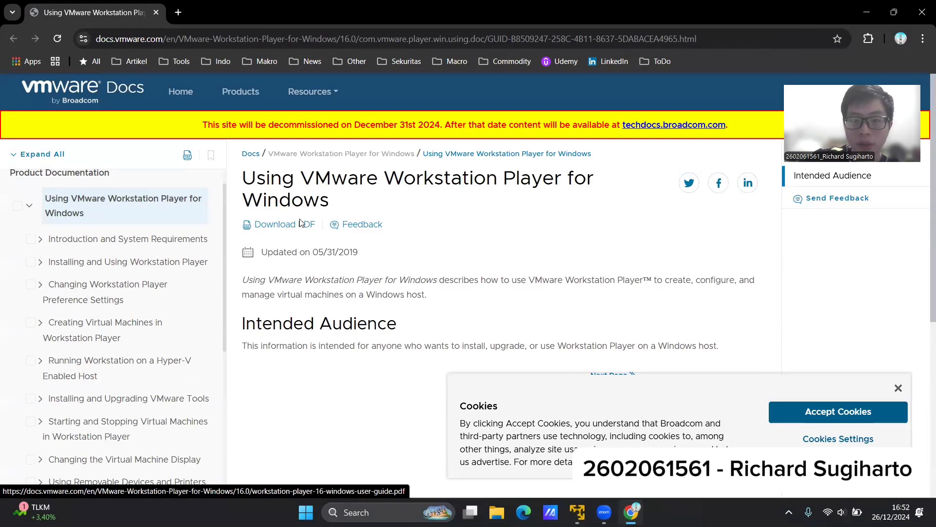
key(alt+Tab)
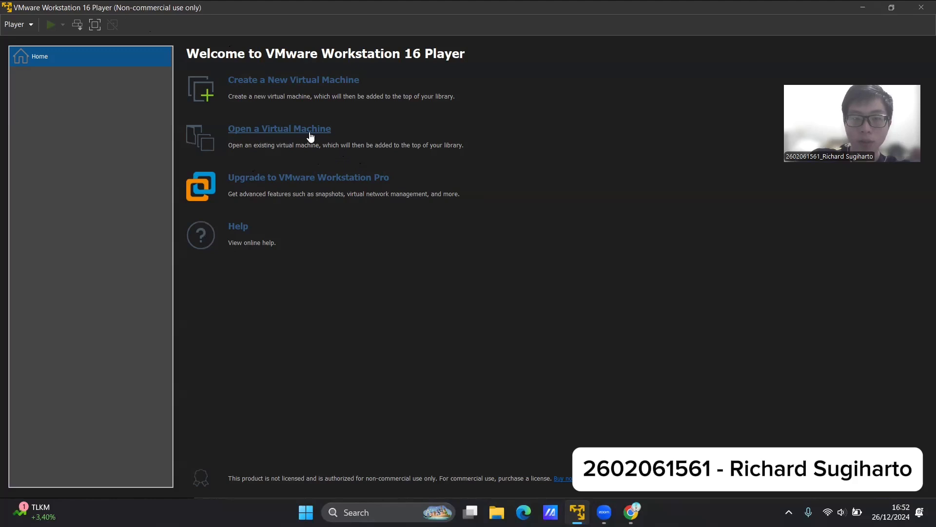
Start creating a new virtual machine and choose to install the operating system later on a blank hard disk.
click(279, 80)
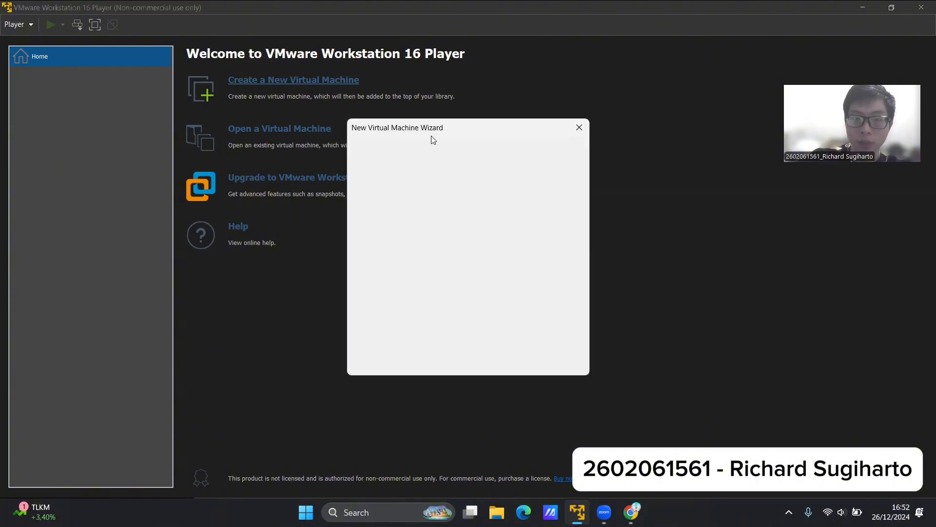
drag(409, 107, 391, 112)
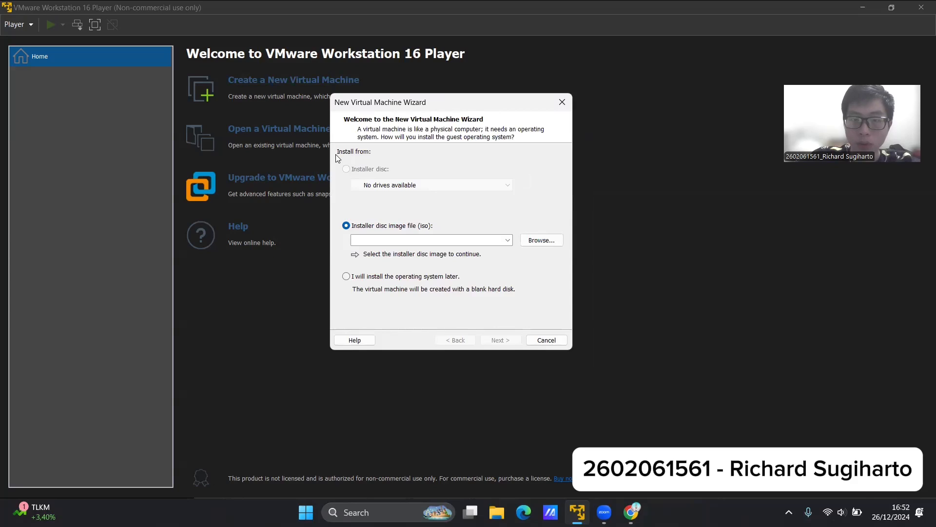
click(347, 276)
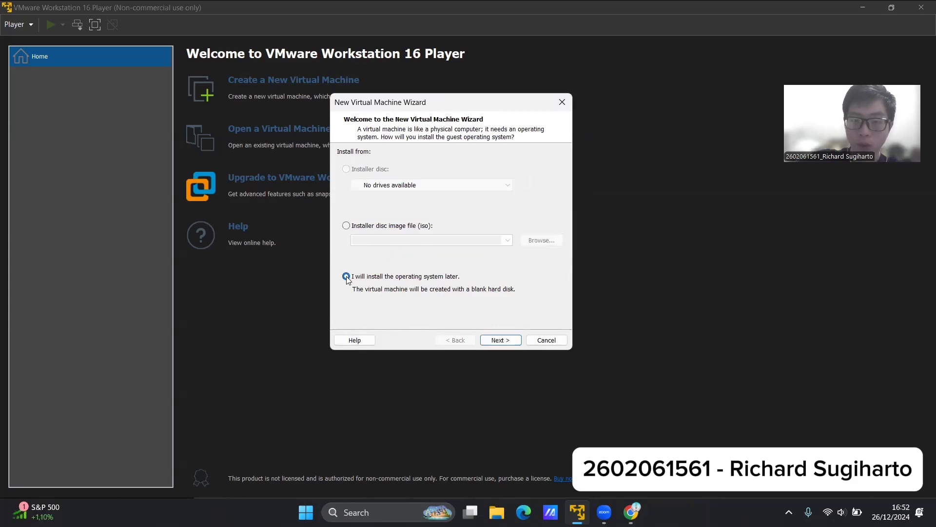
click(508, 340)
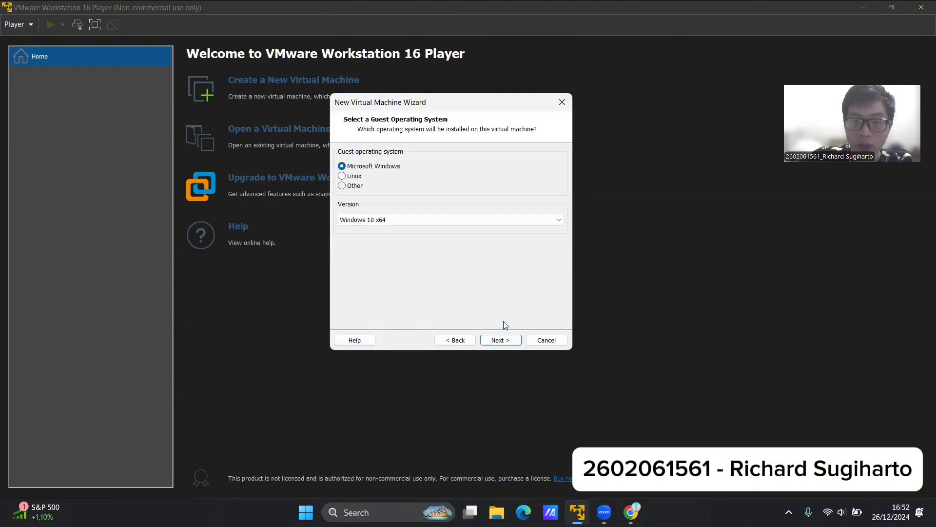
Look through the versions for the Other guest system and select Microsoft Windows with version Windows 10 x64.
click(352, 179)
click(352, 186)
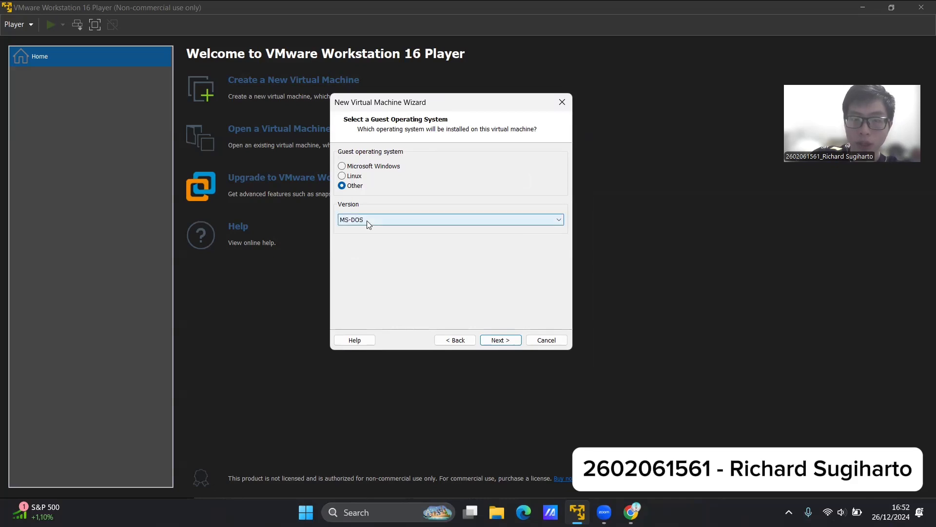
click(367, 221)
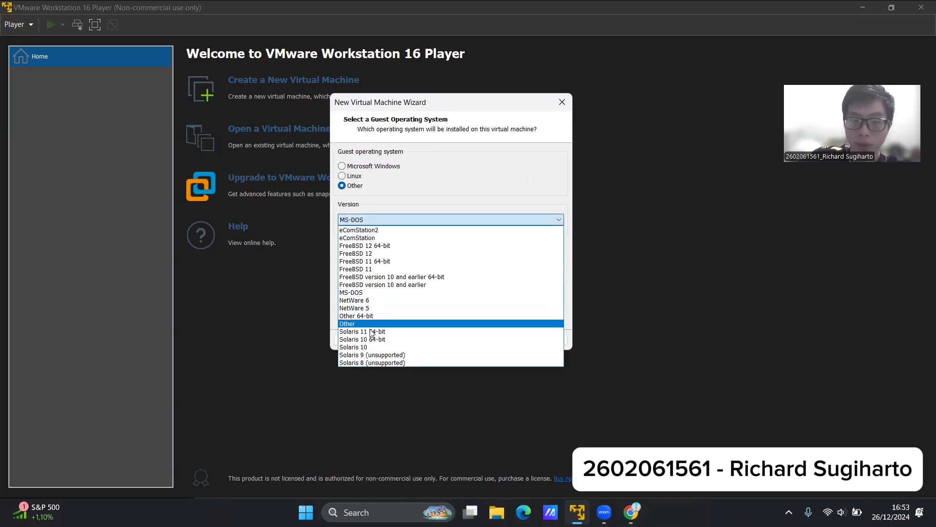
click(356, 184)
click(364, 167)
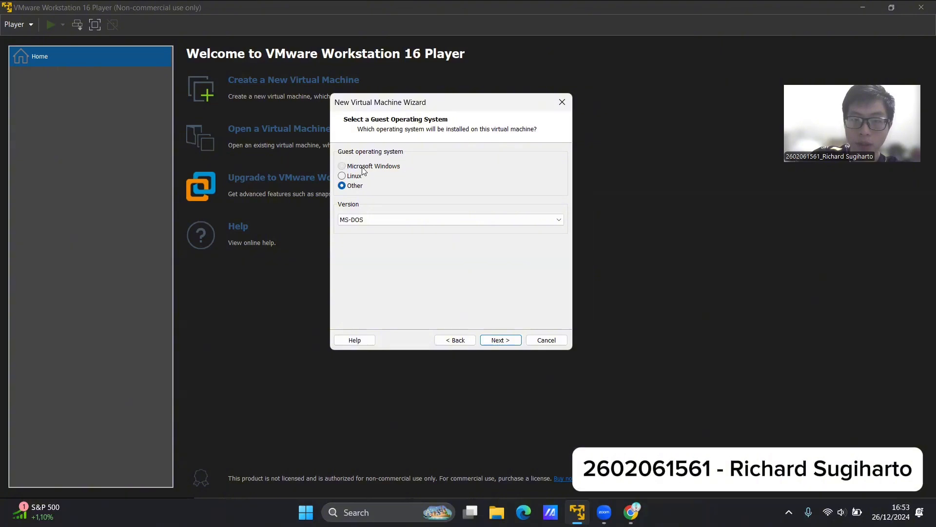
click(394, 221)
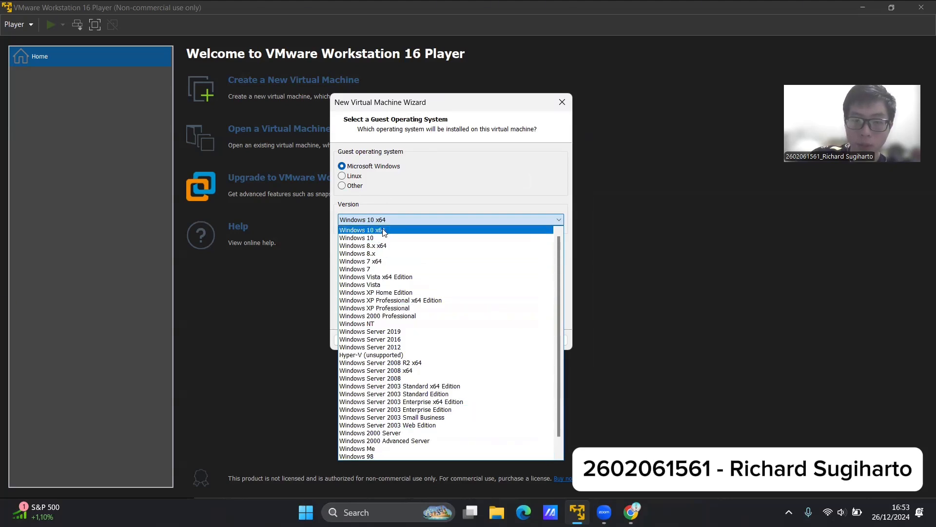
click(393, 232)
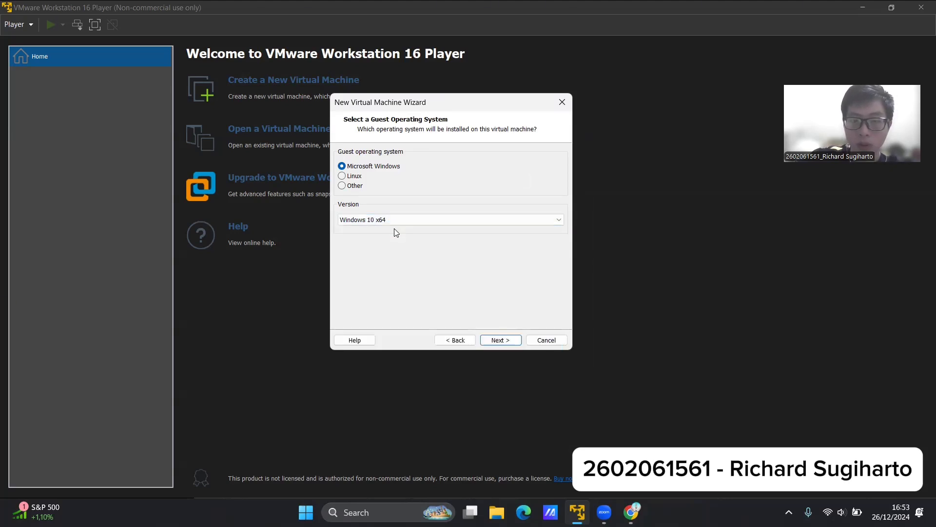
Preview the naming, location and disk capacity settings for the Windows 10 x64 machine and return to the guest operating system choice.
click(501, 340)
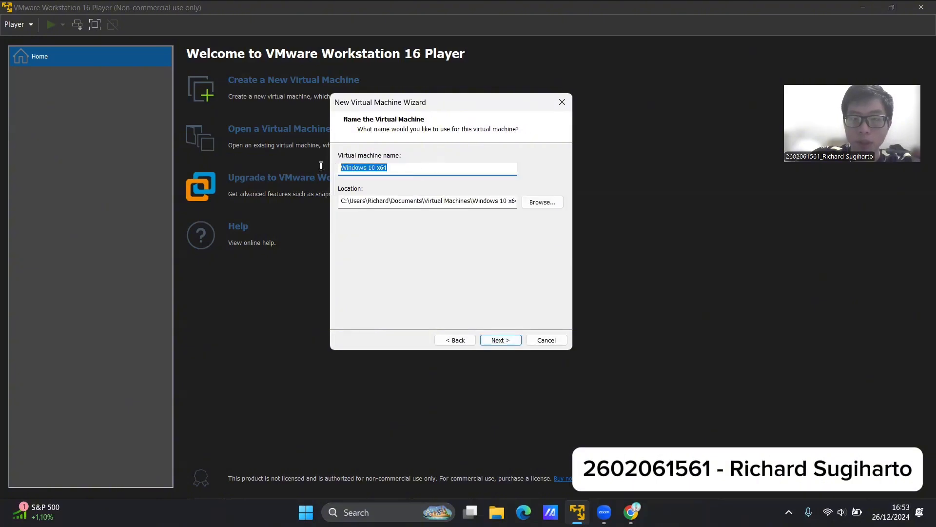
click(354, 168)
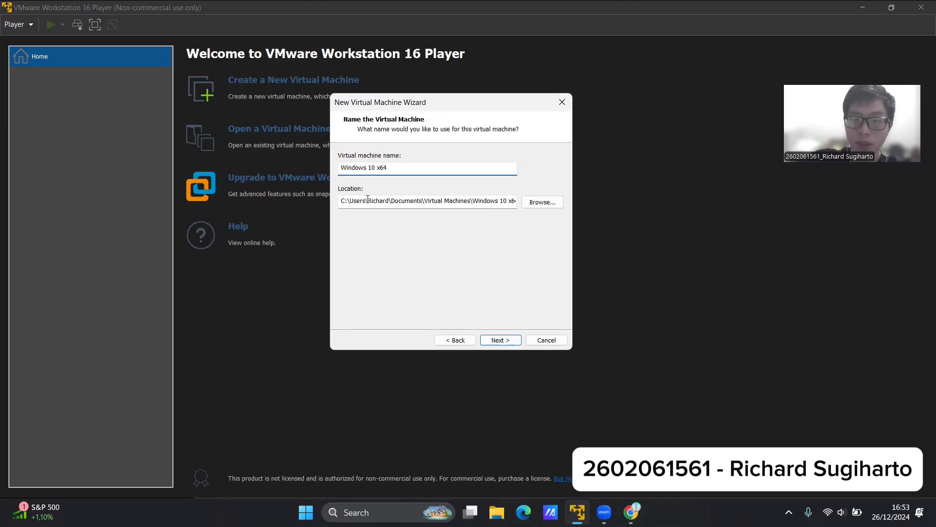
drag(372, 203, 512, 204)
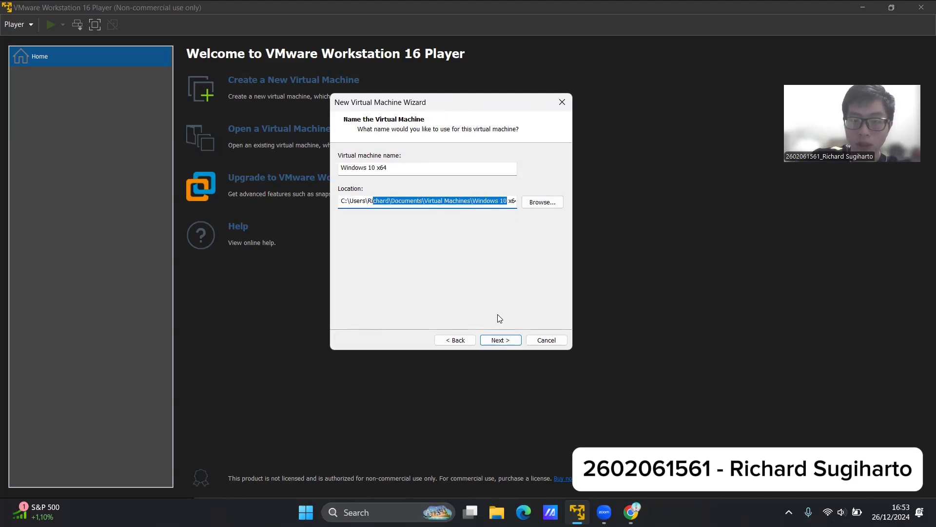
click(500, 341)
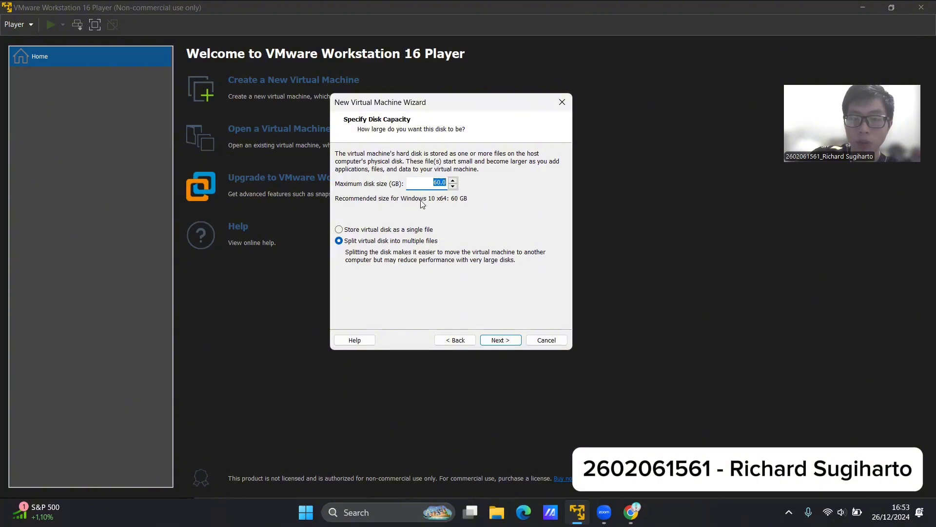
click(458, 340)
click(459, 340)
click(459, 340)
click(505, 340)
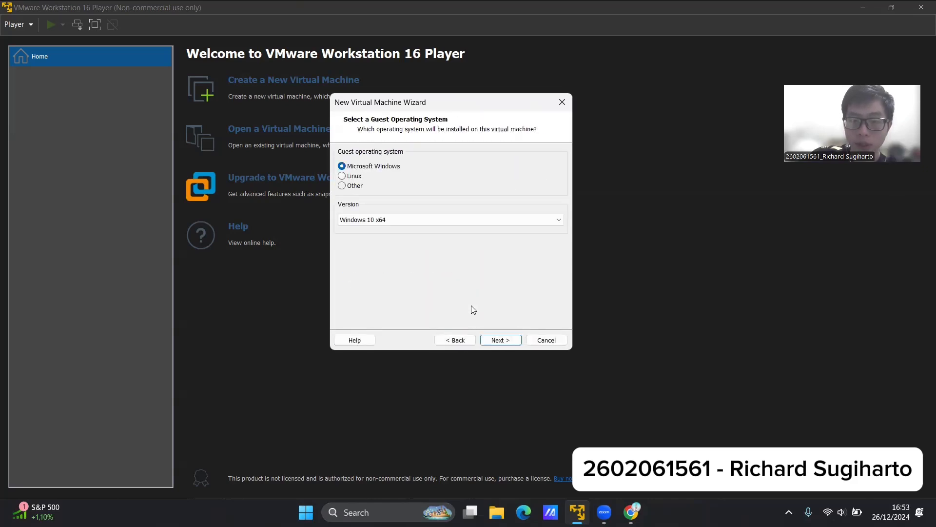
Select Linux with version Ubuntu as the guest, and accept the name Ubuntu and a 20 GB disk split into multiple files.
click(360, 177)
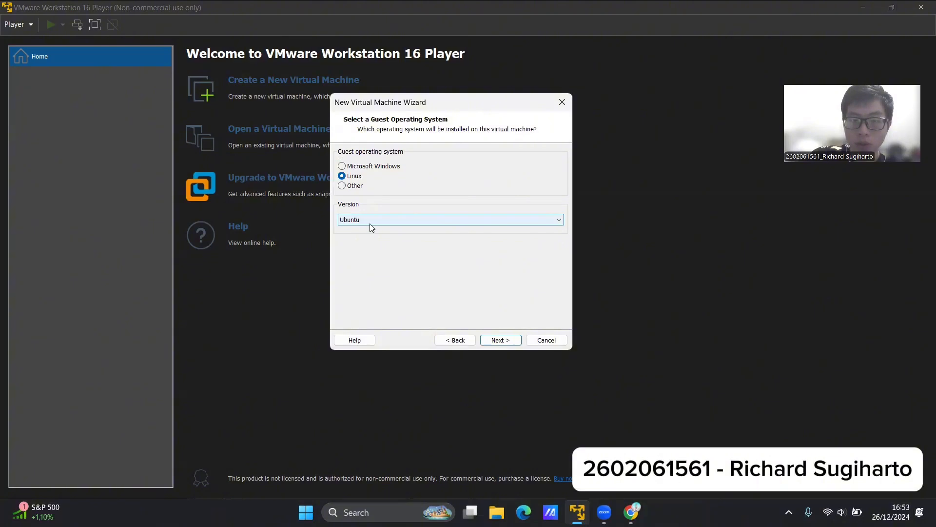
click(492, 340)
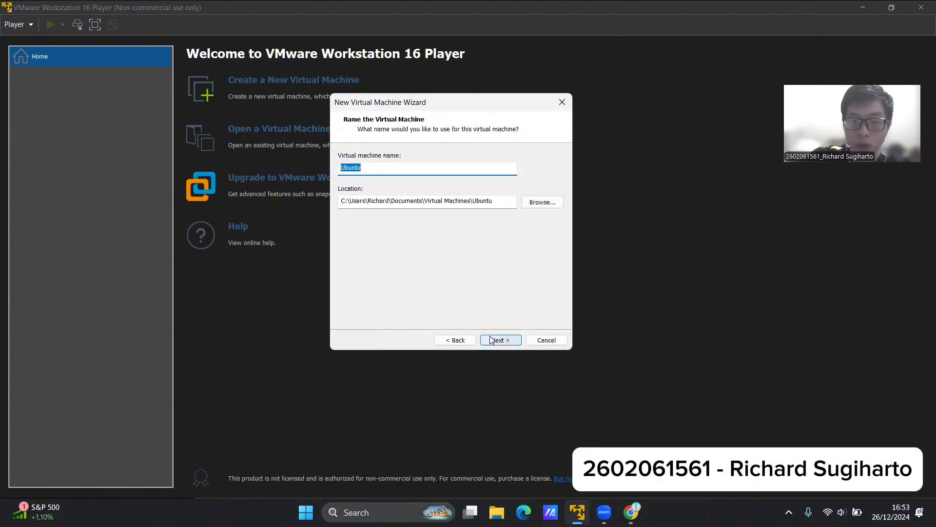
click(493, 340)
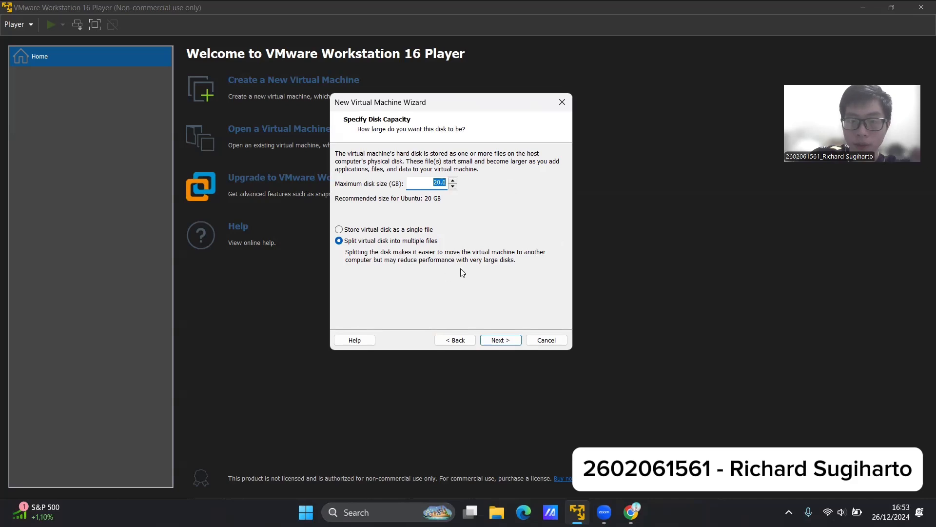
click(497, 340)
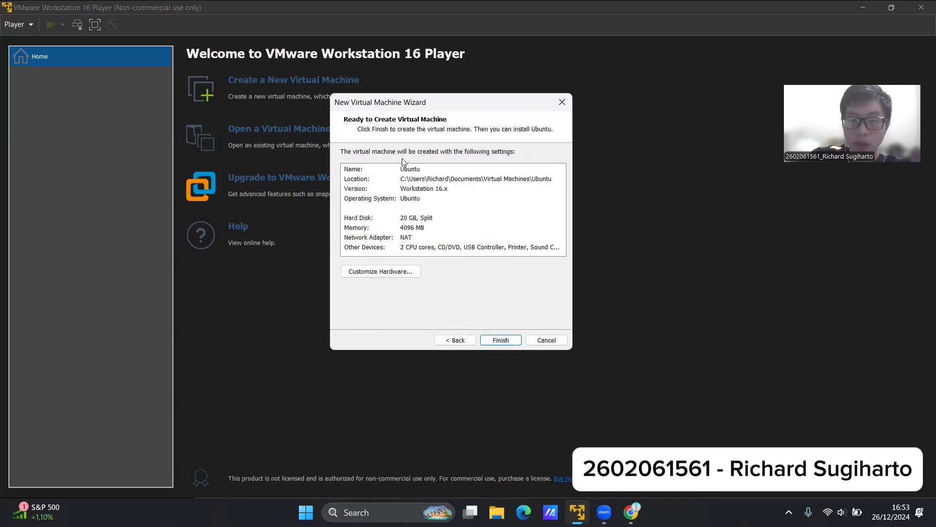
Review the settings summary for the new Ubuntu virtual machine, from its name to the other devices.
click(347, 169)
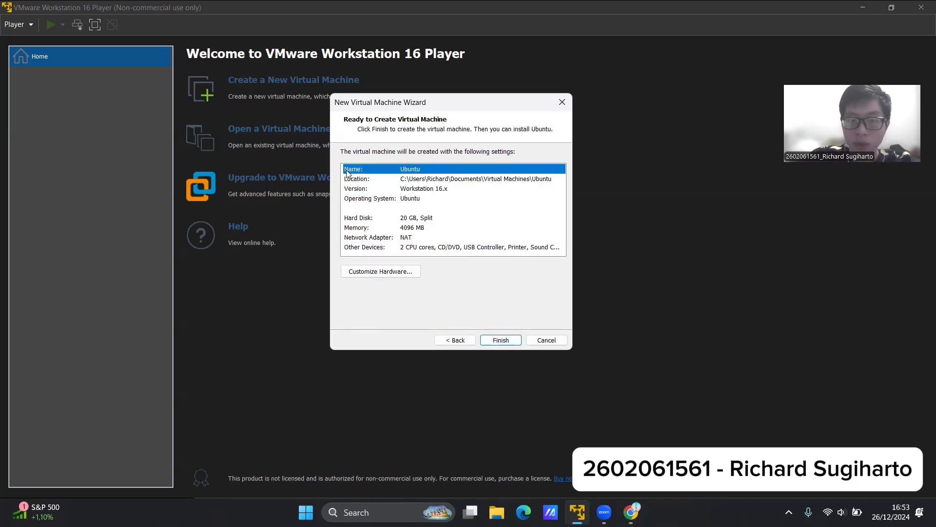
click(467, 247)
click(398, 169)
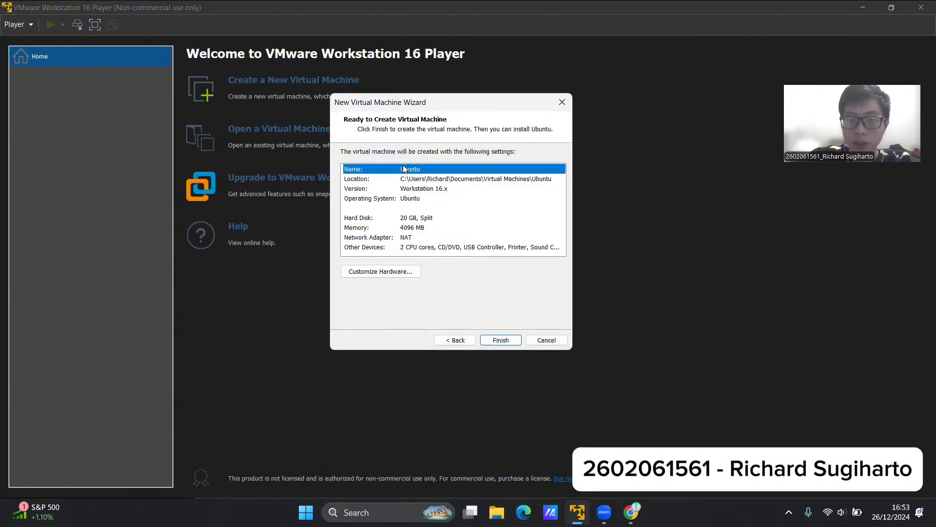
Go over the location, version, operating system, hard disk, memory, network adapter and other devices entries in the summary again.
click(396, 179)
click(399, 169)
click(395, 191)
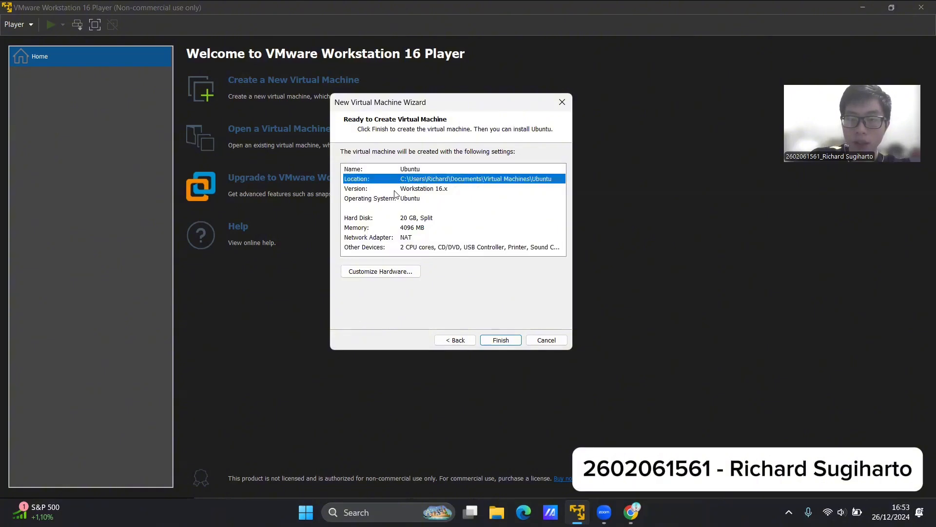
click(397, 173)
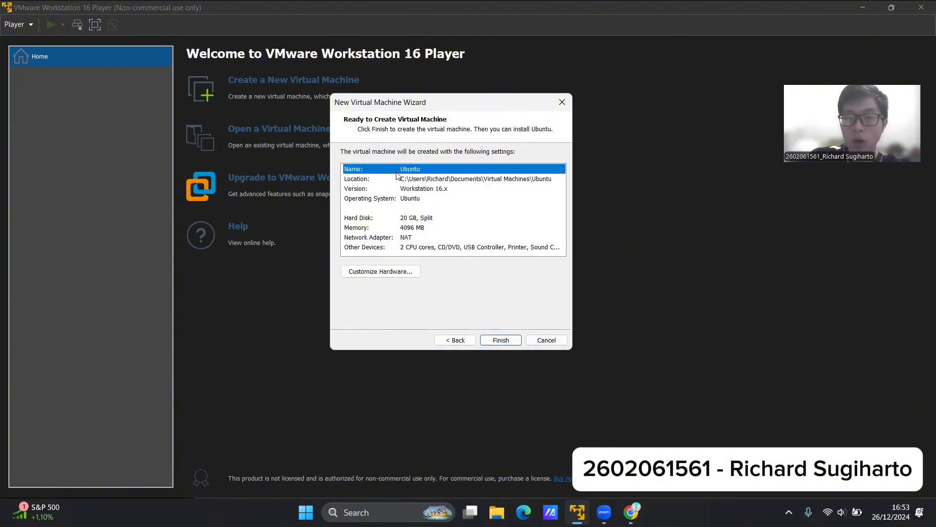
click(401, 180)
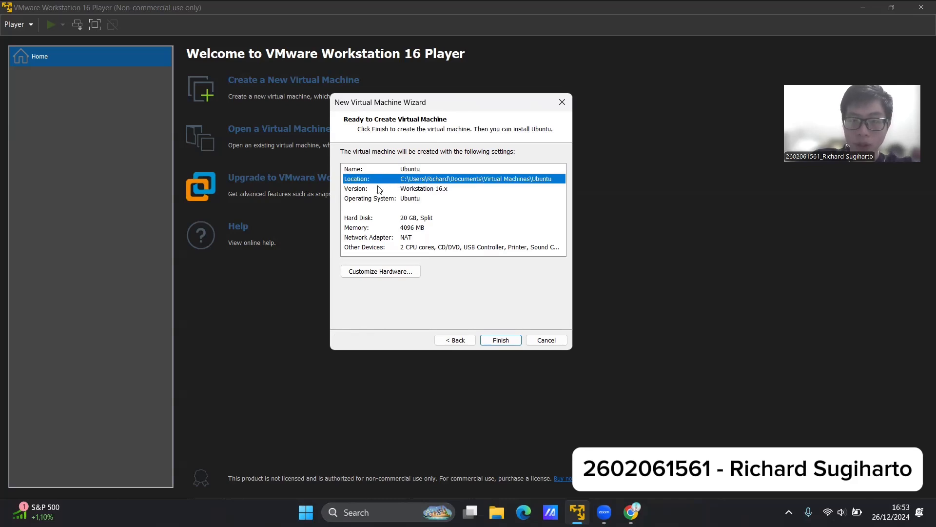
click(356, 190)
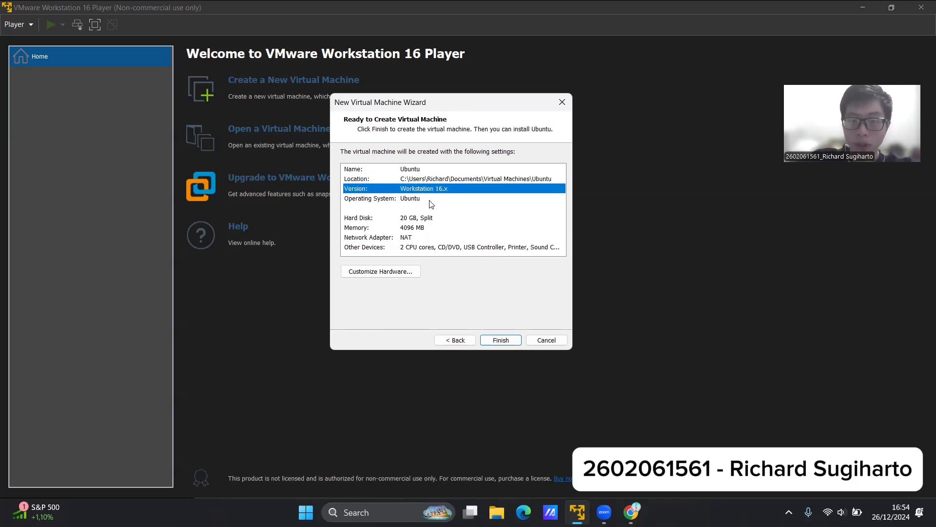
click(375, 220)
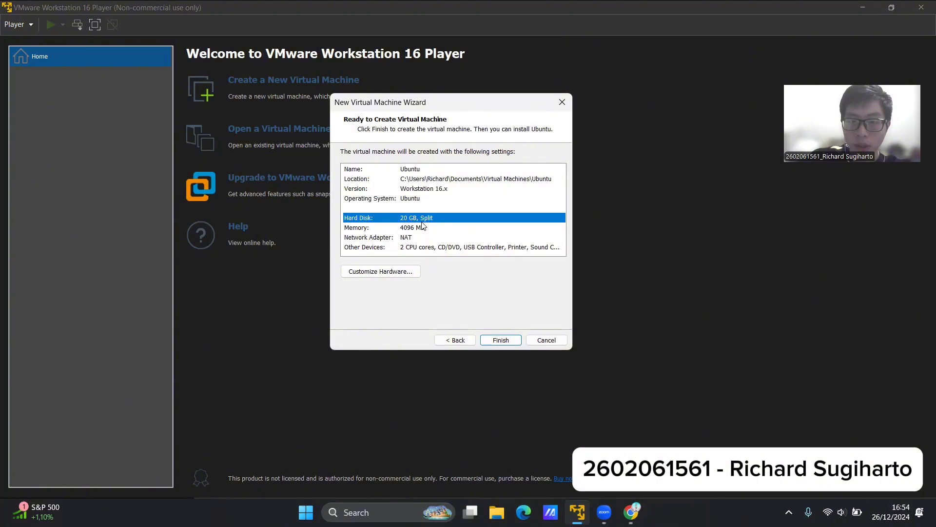
click(369, 229)
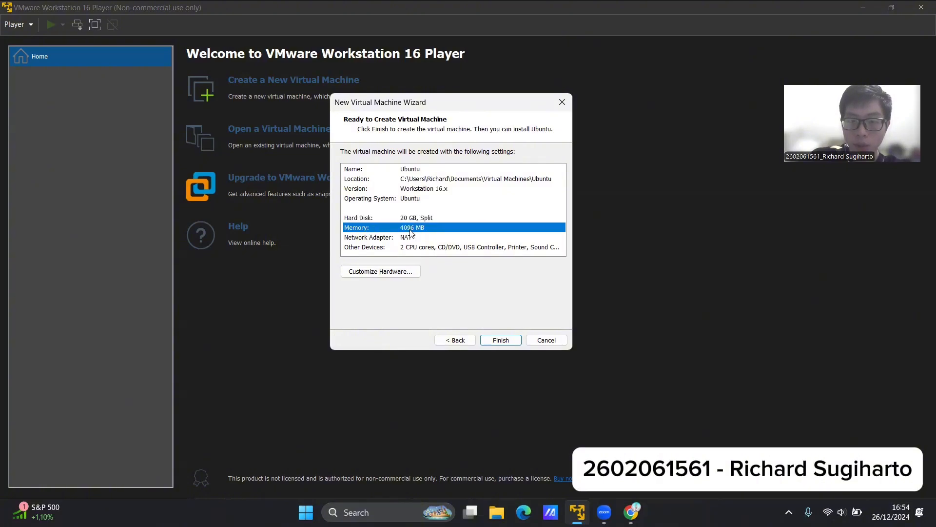
click(405, 239)
click(367, 247)
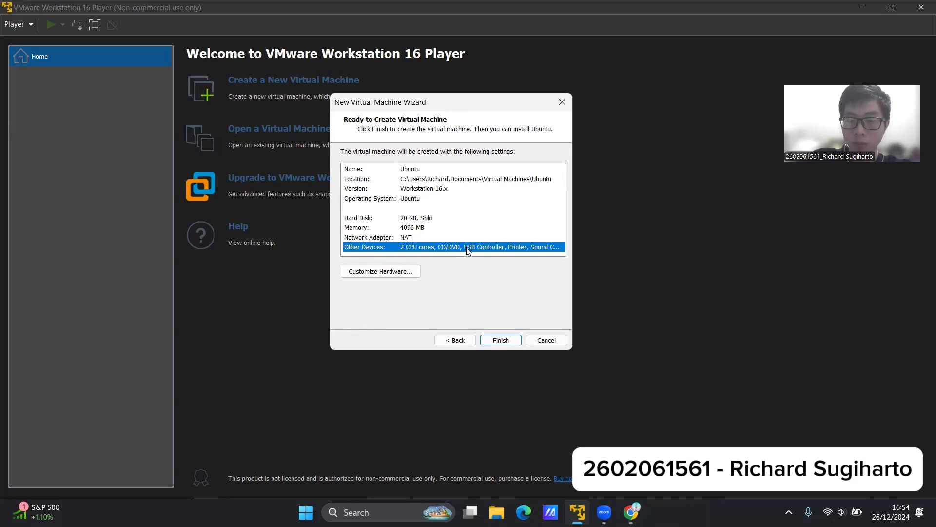
click(453, 235)
click(454, 226)
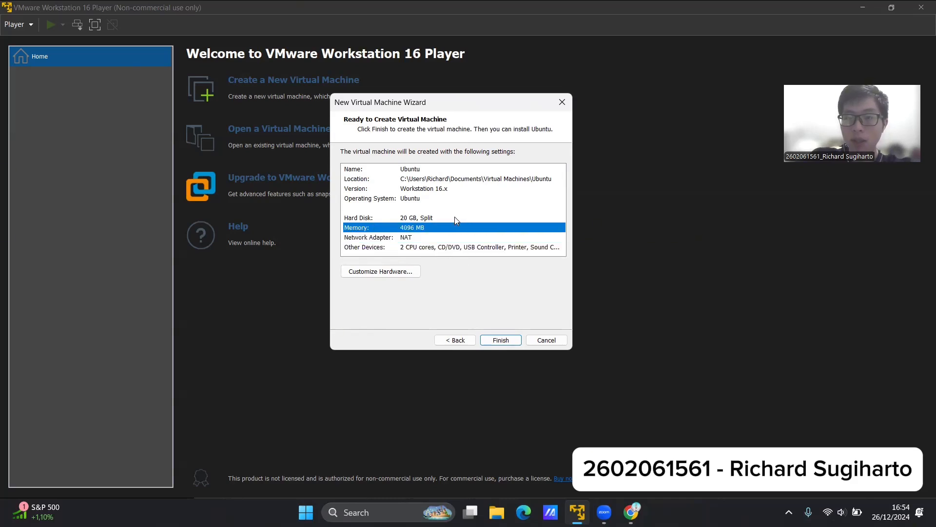
click(455, 217)
click(455, 198)
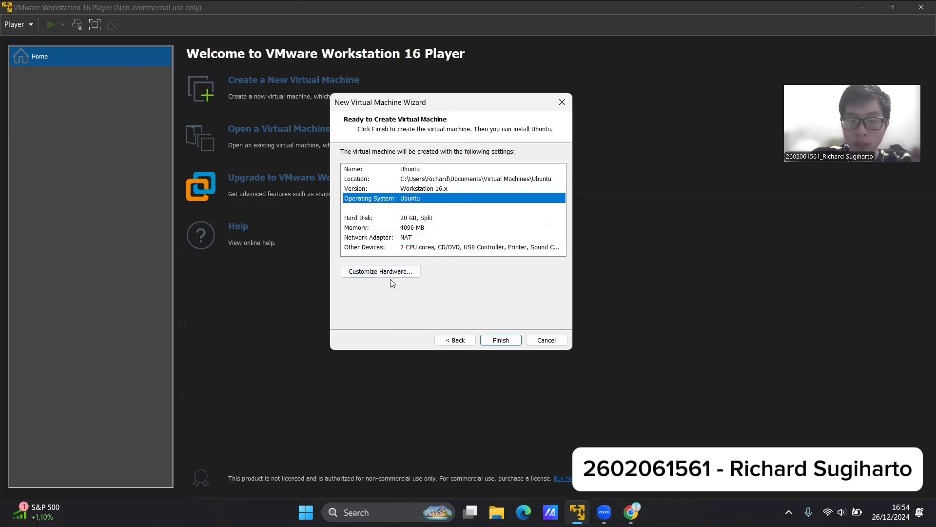
Open the hardware customization for the new Ubuntu machine and select its memory amount for replacement.
click(405, 276)
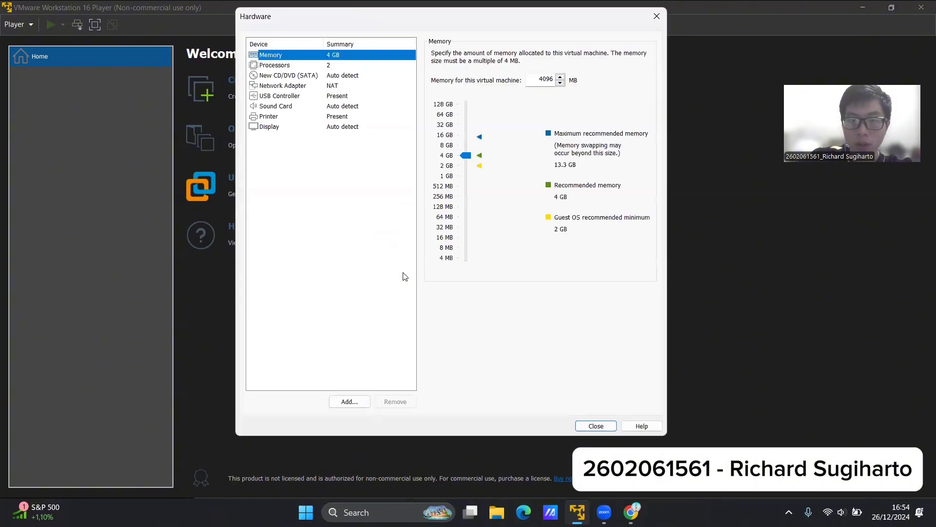
drag(361, 18, 375, 60)
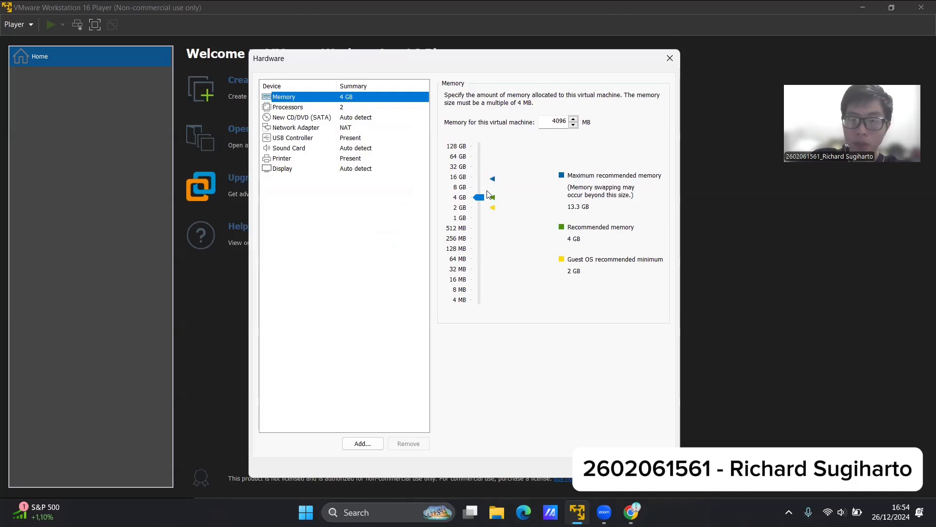
click(560, 119)
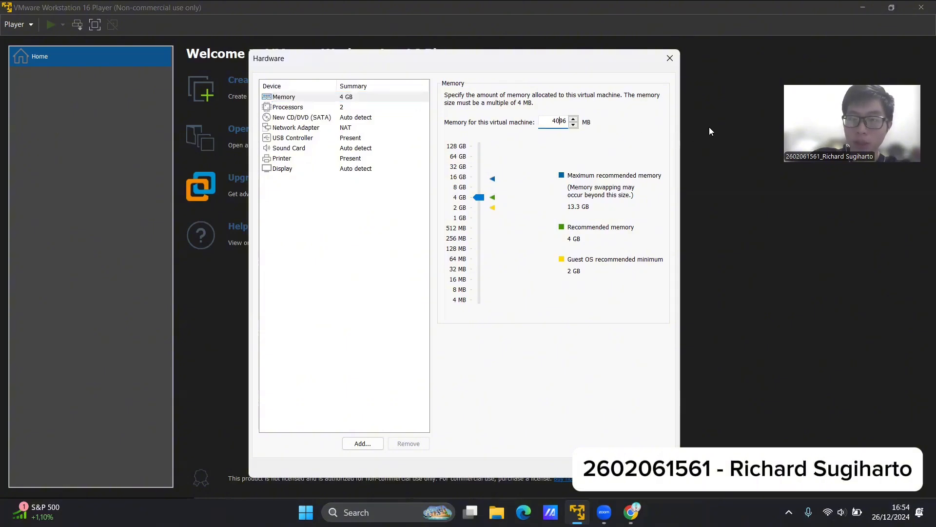
key(ctrl+a)
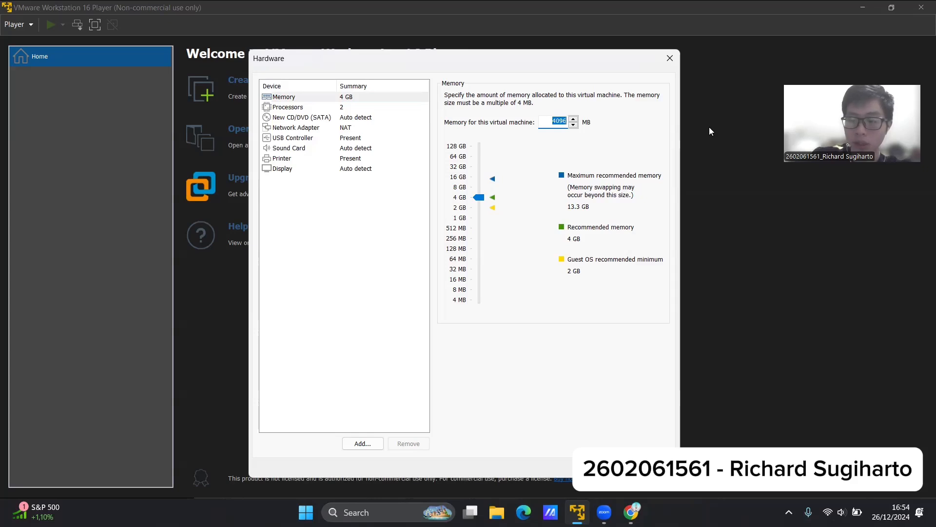
Switch to the Windows Calculator and compute 5 × 1024.
key(super+s)
text(calculator)
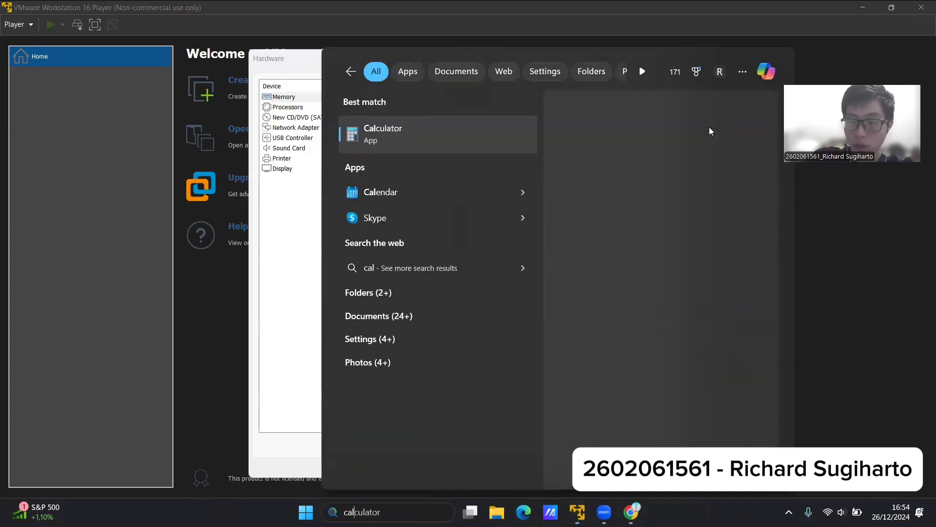
key(Return)
key(5)
key(asterisk)
text(1024)
key(Return)
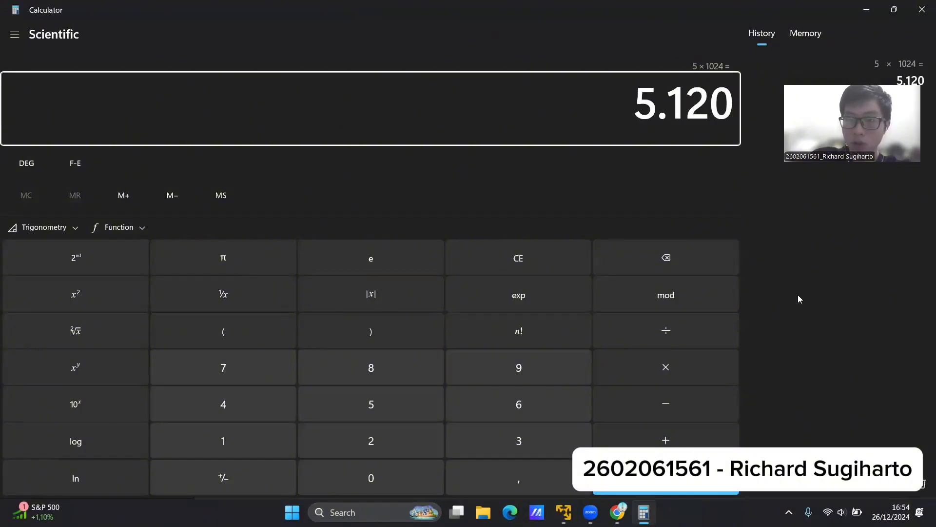
Copy the calculated product, close Calculator and set the virtual machine's memory to 5120 MB.
key(ctrl+c)
click(558, 252)
click(922, 9)
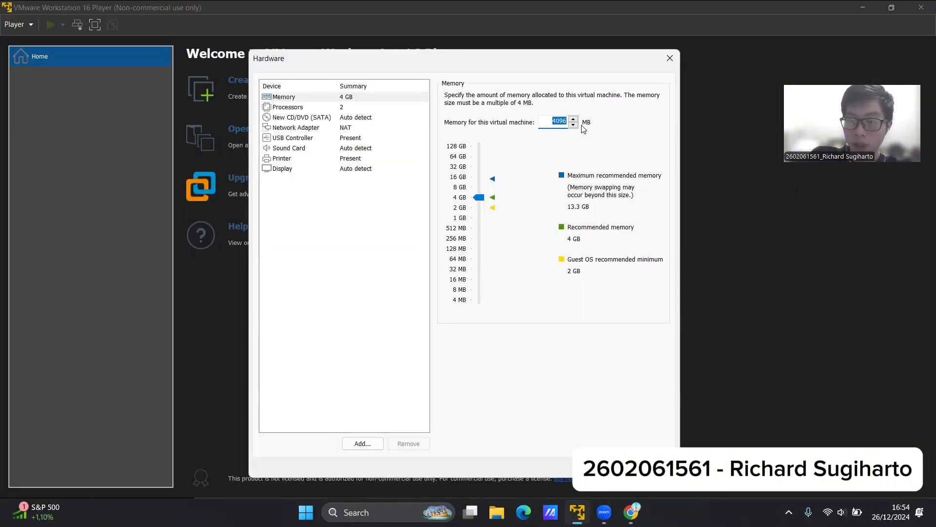
key(ctrl+v)
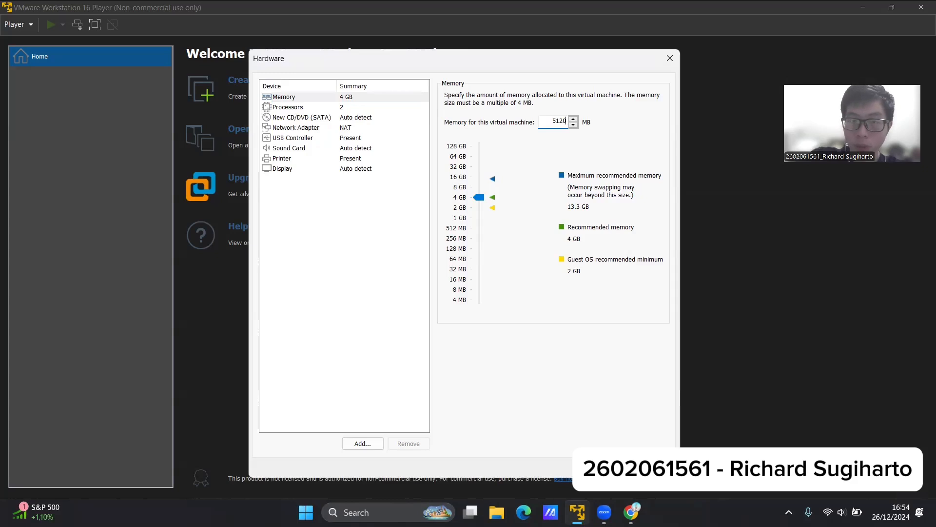
key(Return)
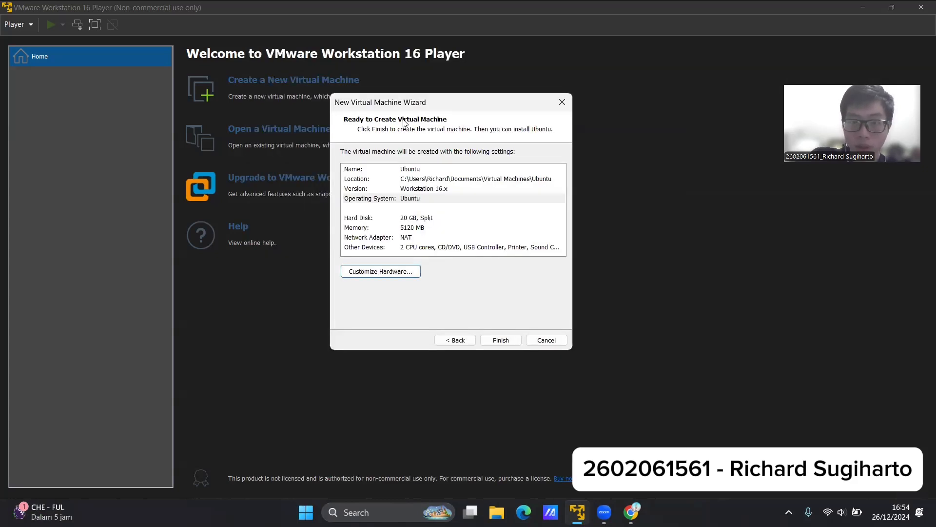
Reopen the hardware customization and set the number of processor cores to 4.
click(395, 271)
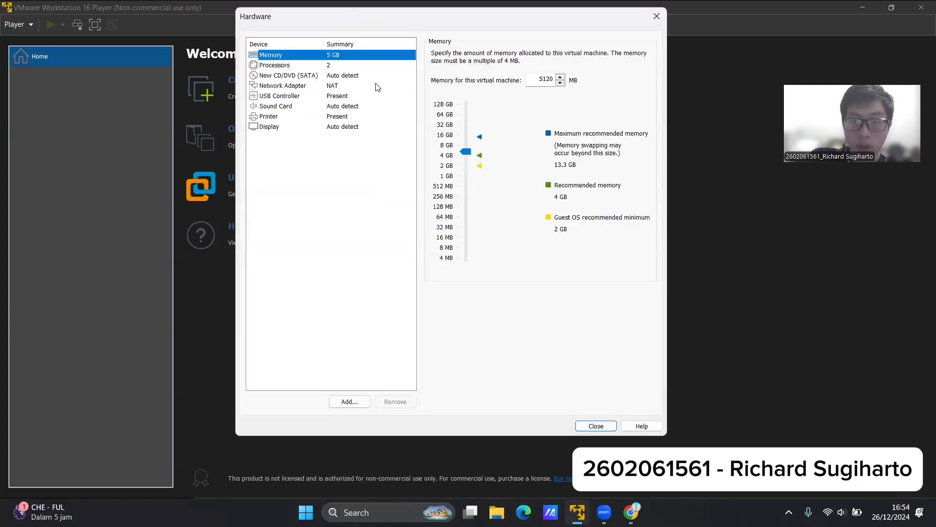
click(318, 67)
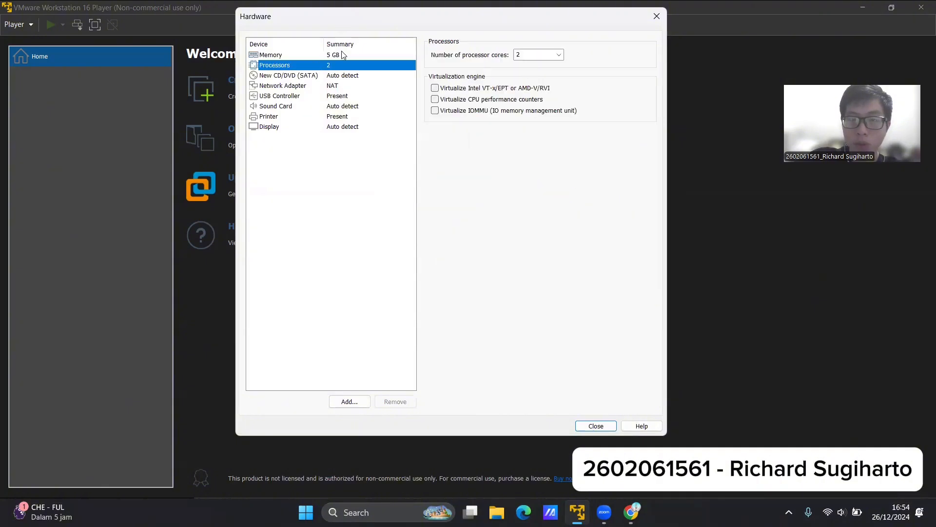
drag(341, 27, 342, 68)
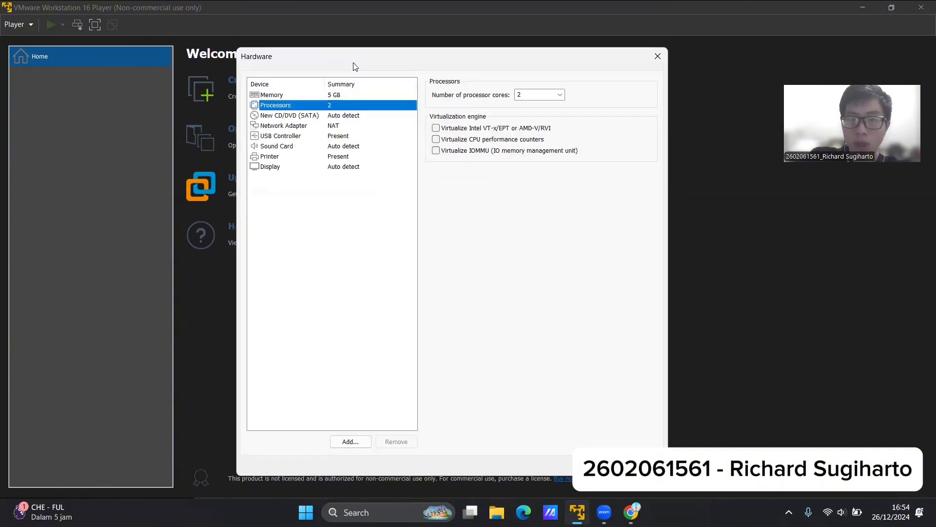
click(561, 97)
click(561, 95)
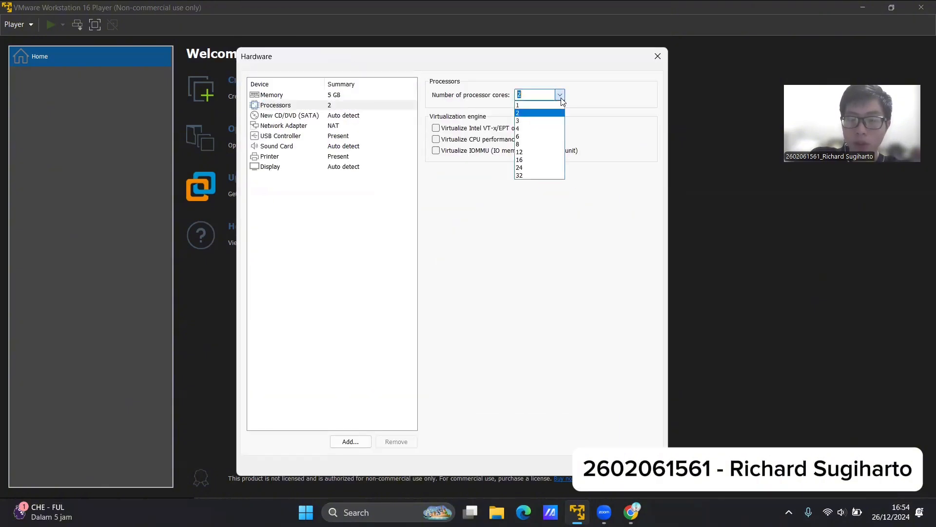
click(542, 127)
Review the CD/DVD, network adapter, USB controller, sound card, printer and display settings, and close the hardware customization.
click(312, 116)
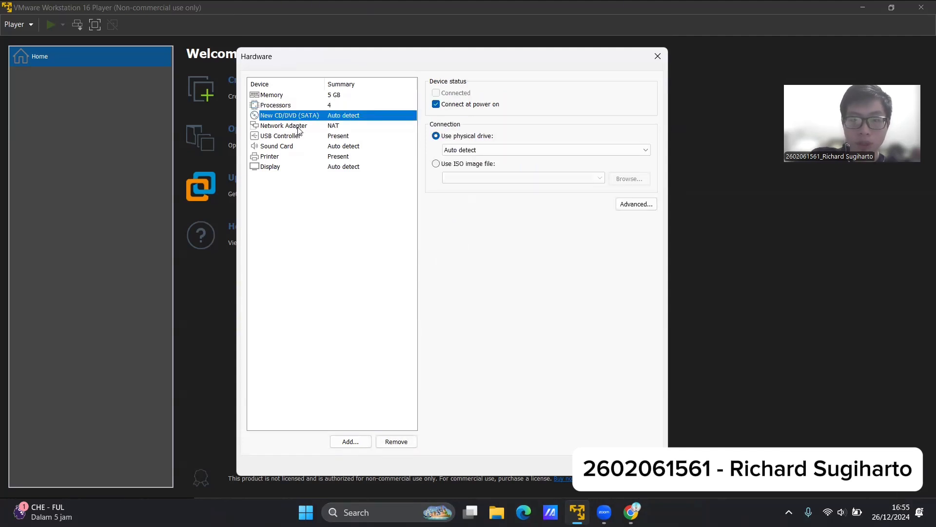
click(299, 129)
click(295, 137)
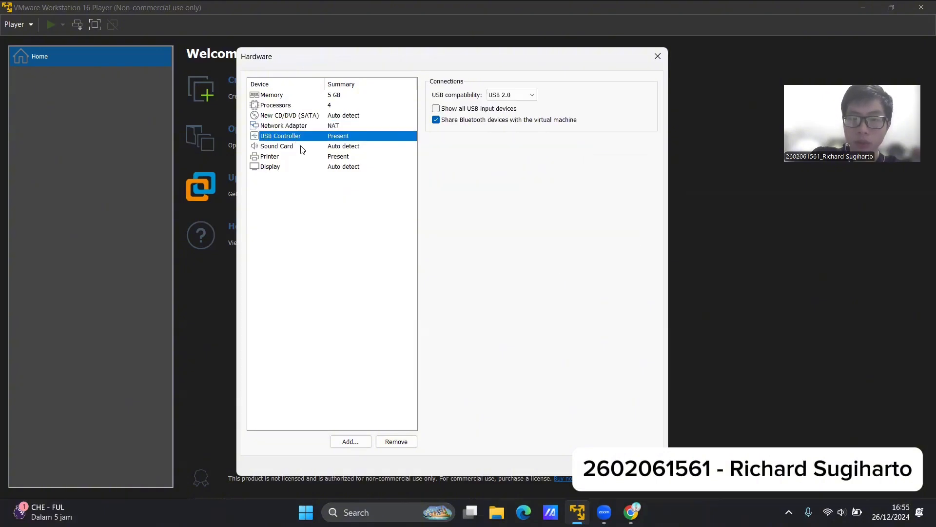
click(302, 148)
click(294, 159)
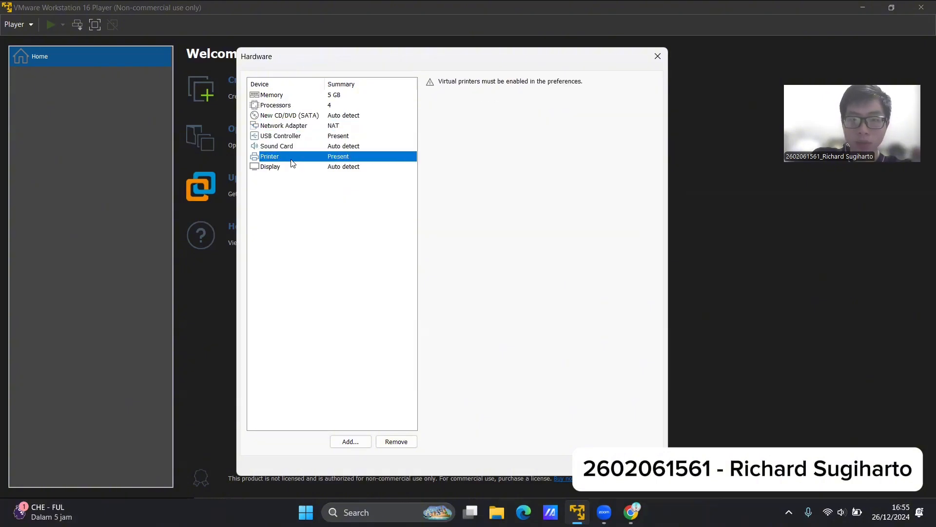
click(292, 170)
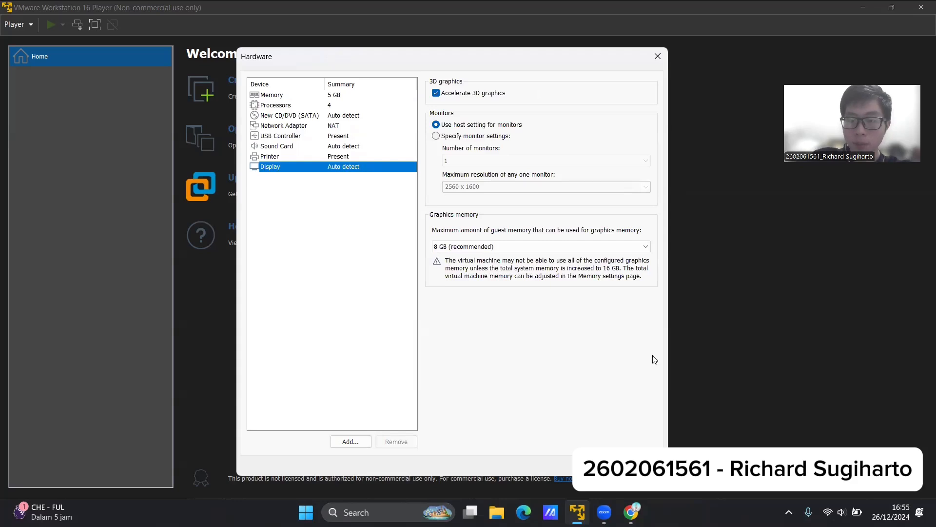
click(637, 465)
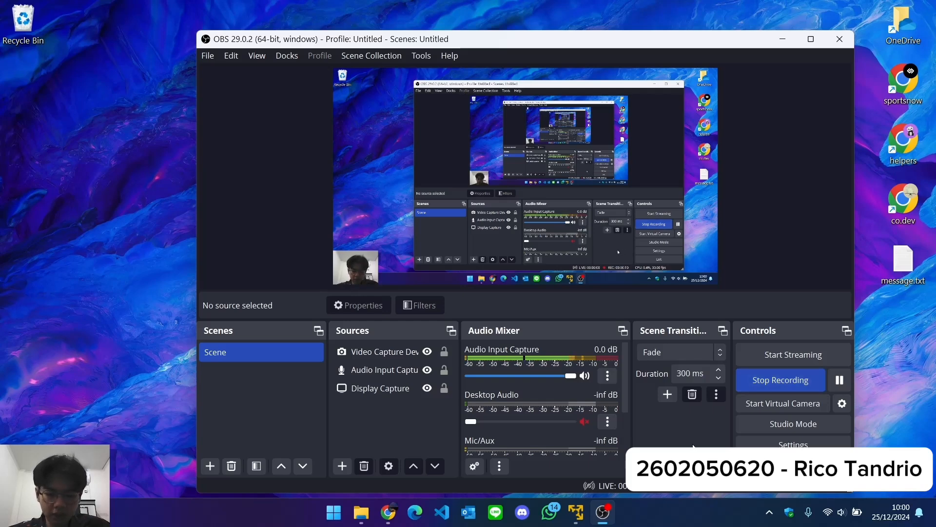
Switch to Chrome and go from the ubuntu.com home page to the Ubuntu Desktop product page.
click(388, 512)
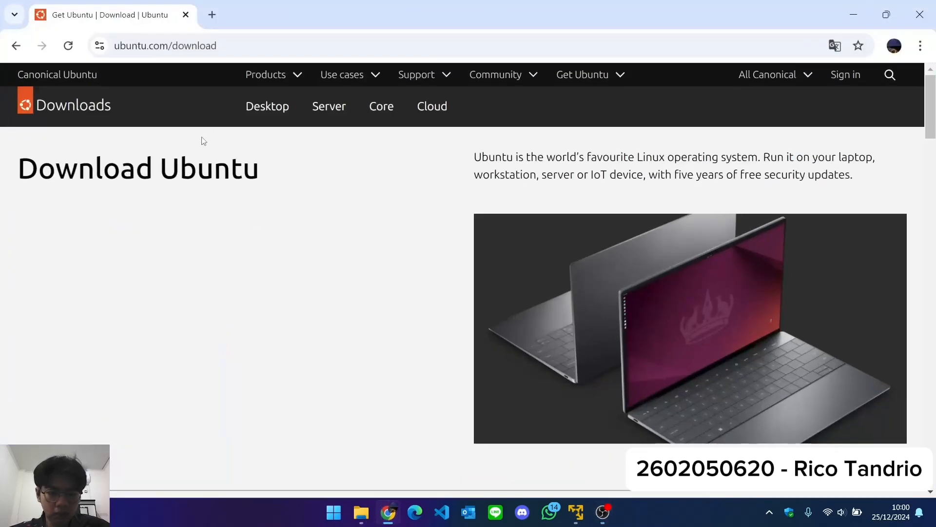
double_click(184, 45)
click(288, 90)
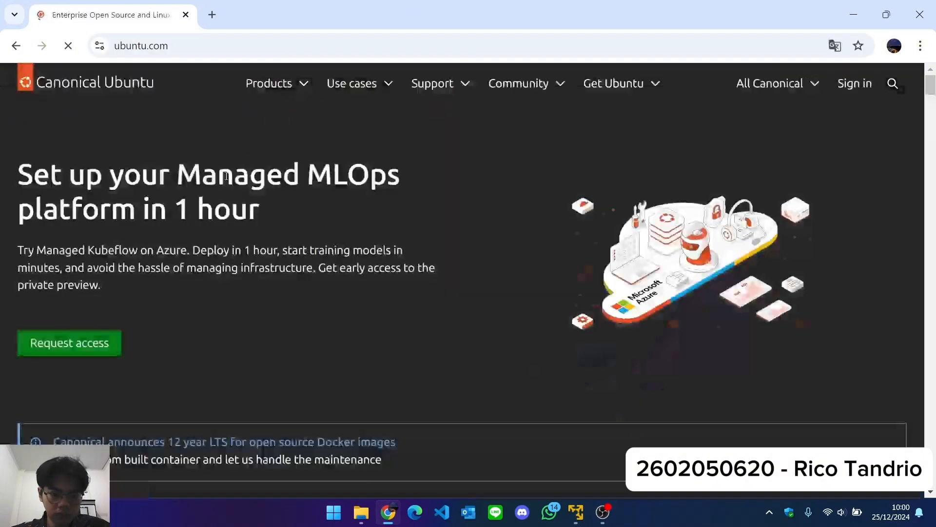
click(285, 86)
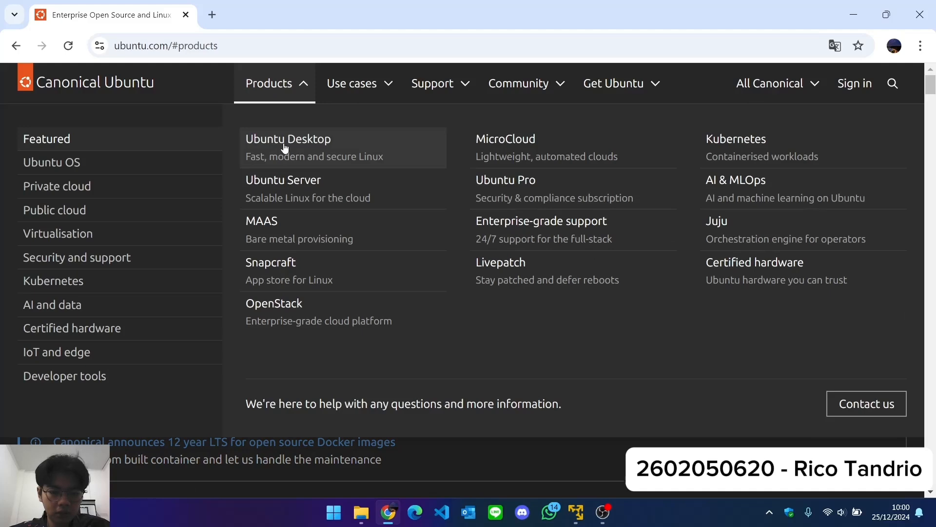
click(285, 146)
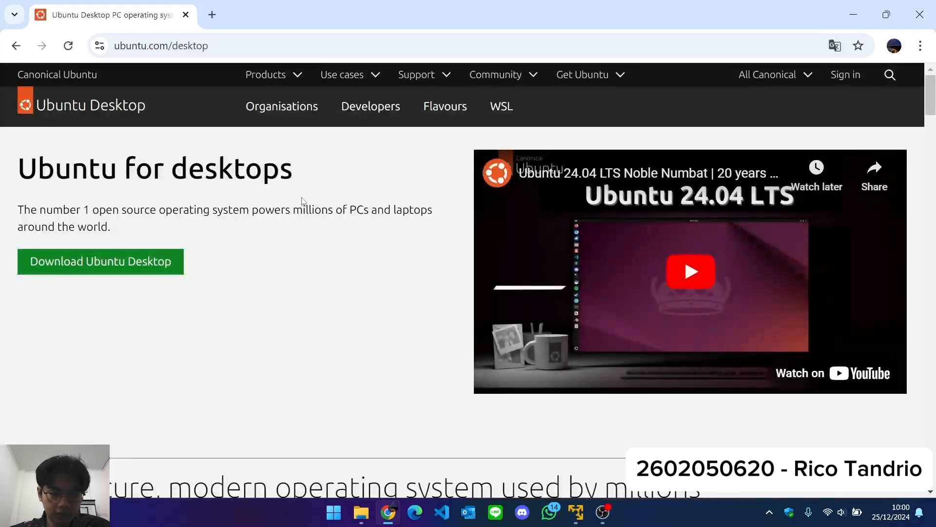
Download Ubuntu Desktop 24.04.1 LTS from the Ubuntu Desktop download page.
click(126, 271)
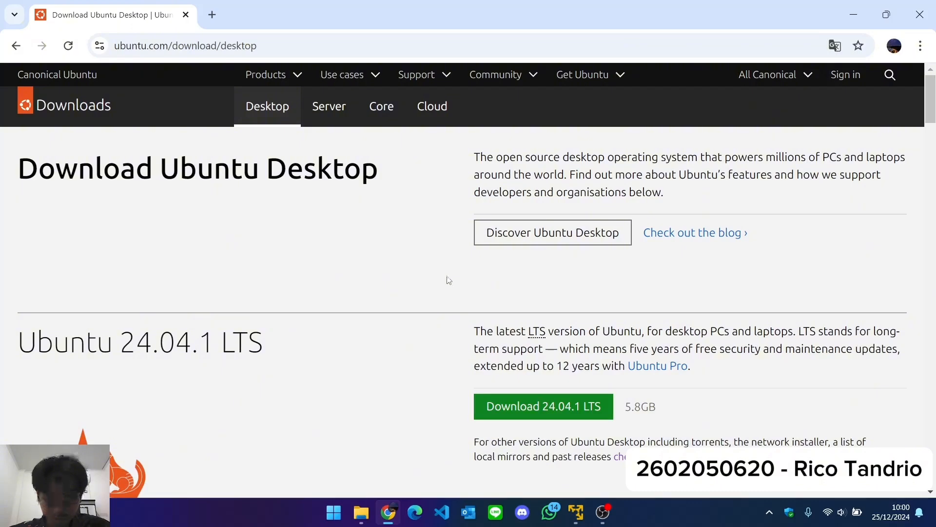
scroll(439, 296, down, 2)
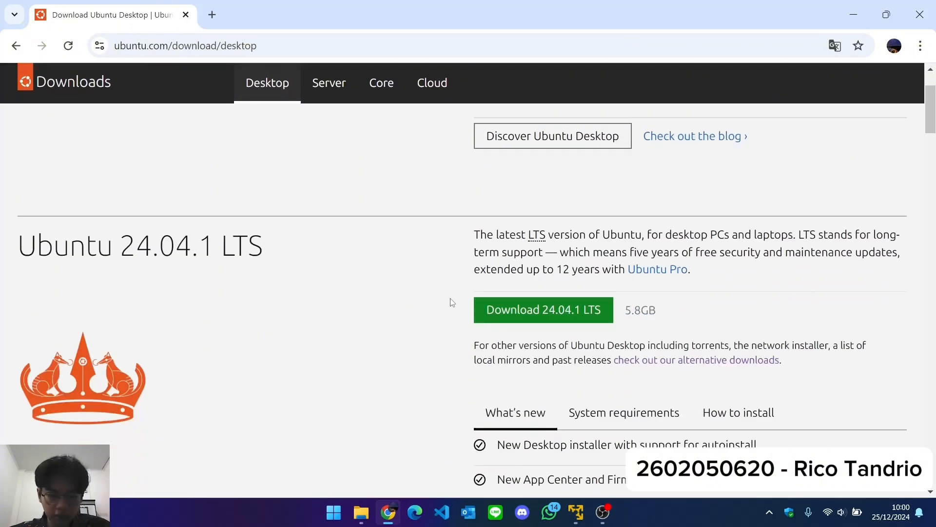
click(501, 316)
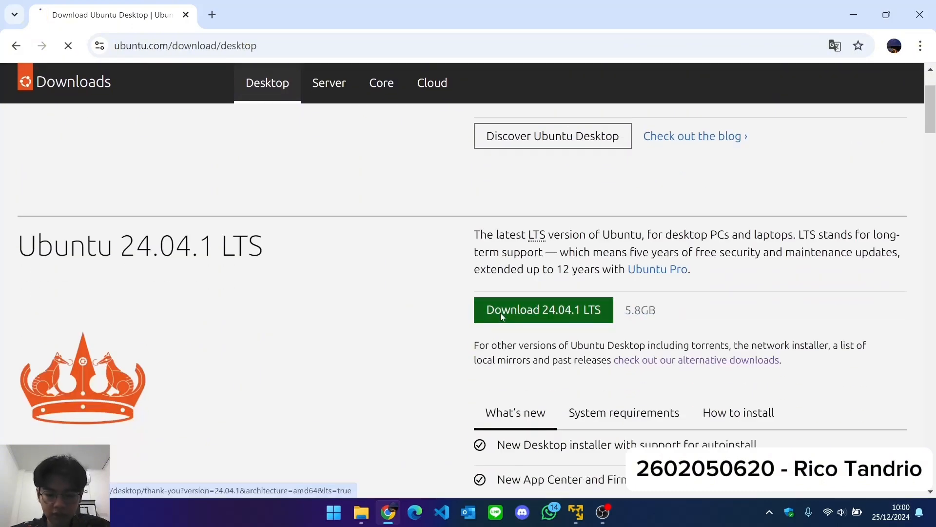
scroll(478, 267, down, 2)
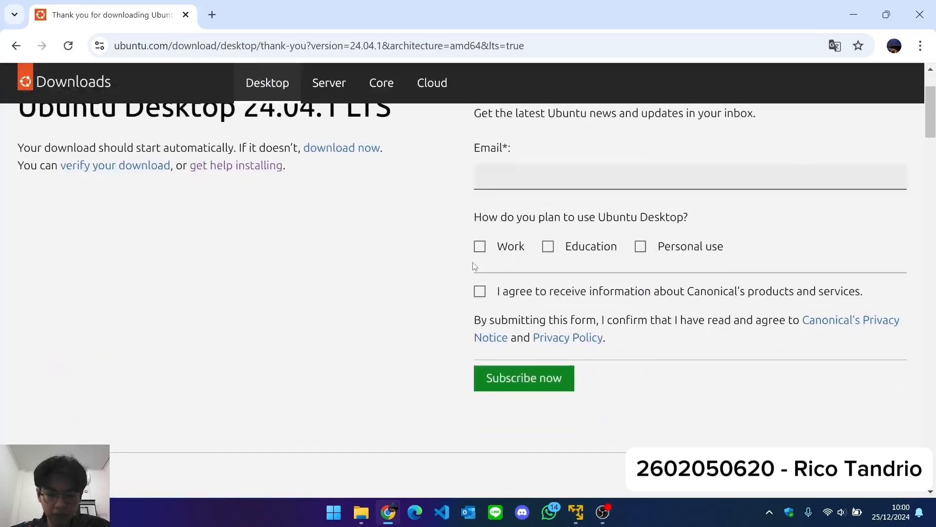
Return to the Ubuntu Desktop download page and examine the 24.04.1 LTS and 24.10 releases on offer.
scroll(478, 274, up, 2)
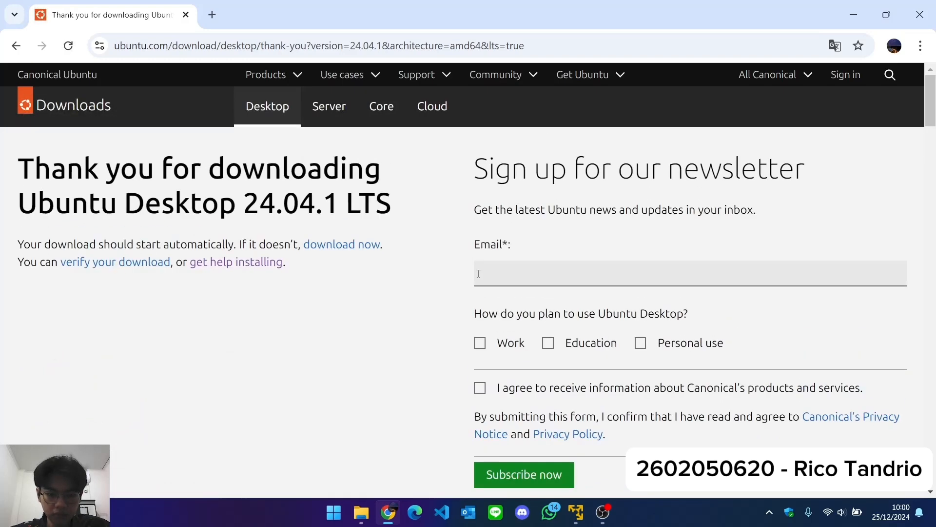
click(16, 45)
scroll(398, 296, down, 2)
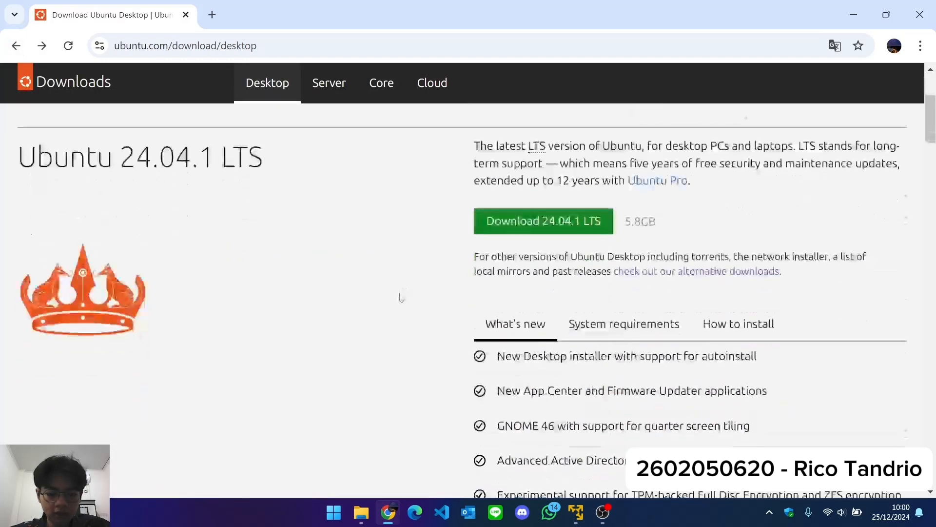
scroll(398, 296, down, 2)
scroll(405, 285, up, 4)
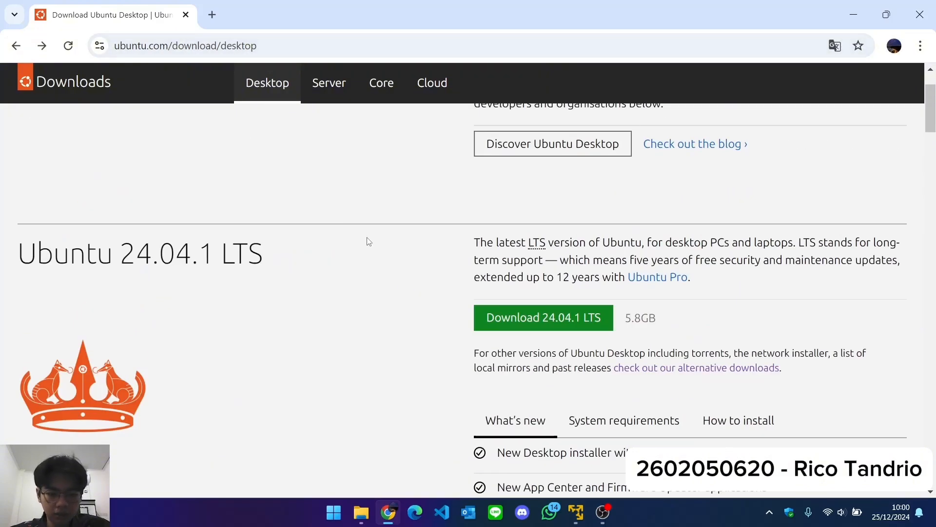
scroll(369, 241, down, 12)
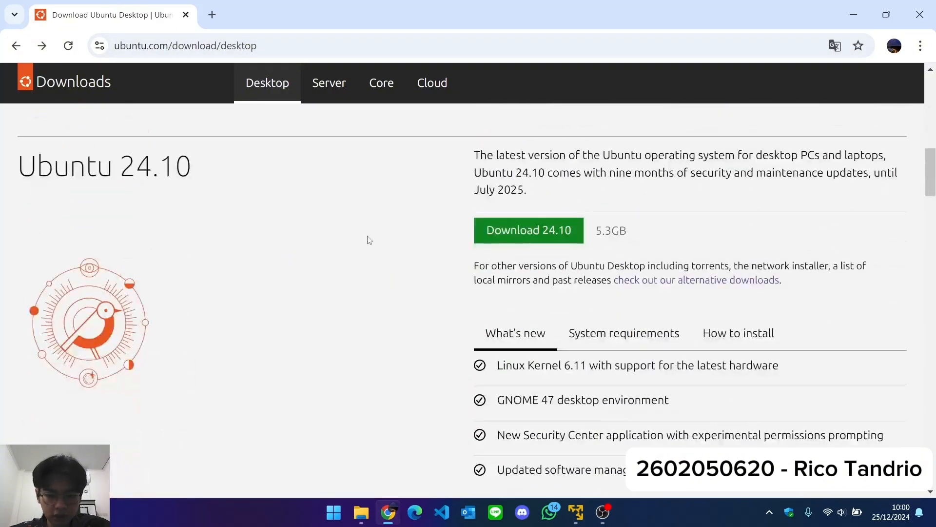
scroll(554, 243, down, 1)
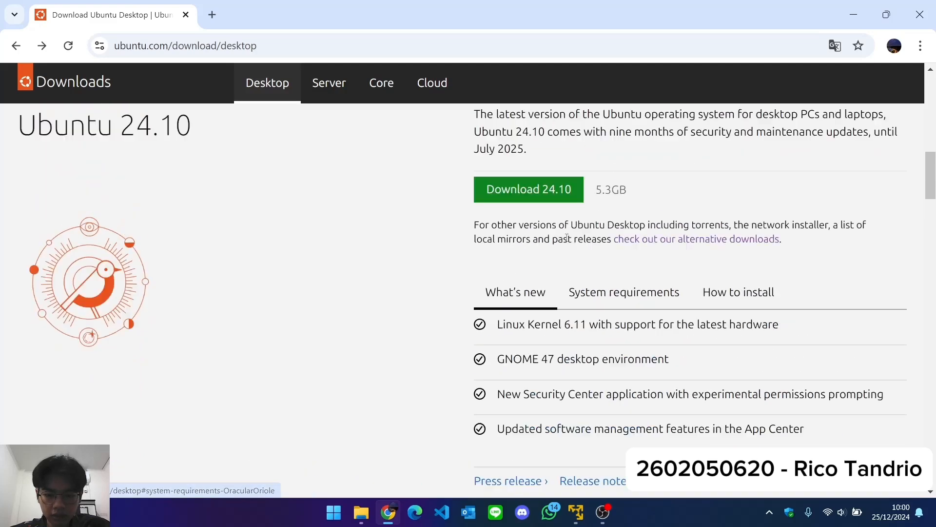
scroll(567, 238, up, 1)
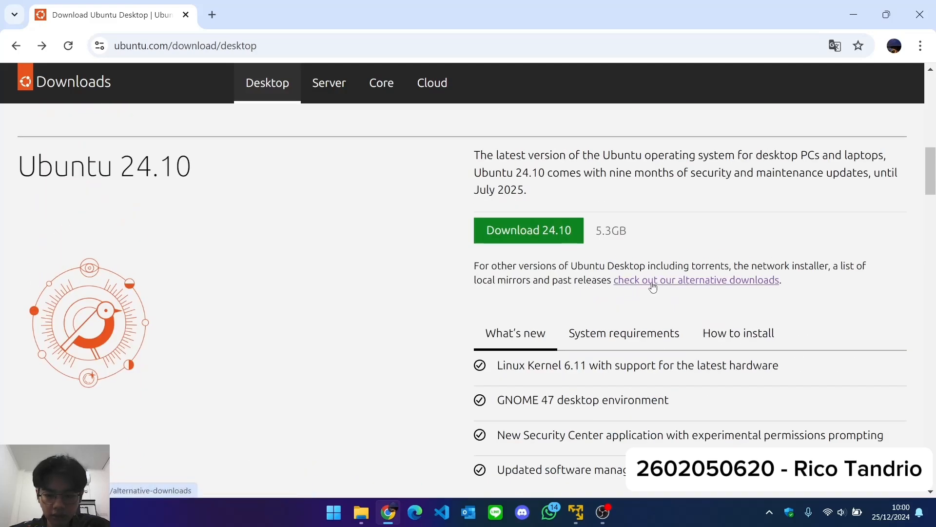
Go to the alternative downloads and open the Ubuntu 20.04 LTS (Focal Fossa) page from the past releases.
click(653, 285)
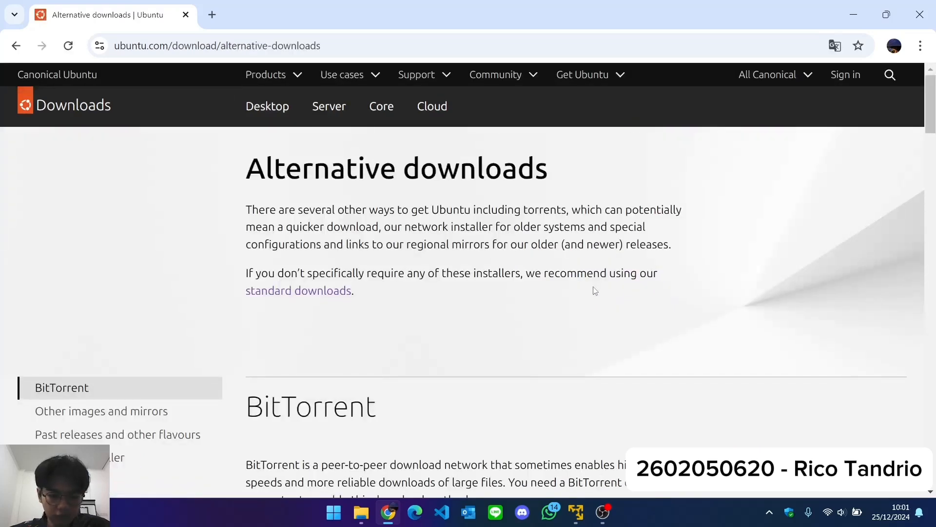
scroll(595, 277, down, 2)
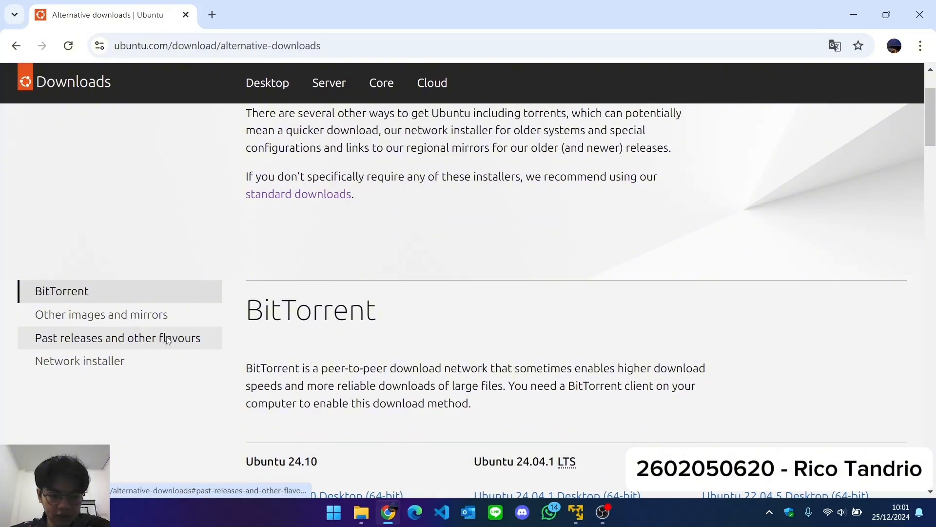
click(167, 336)
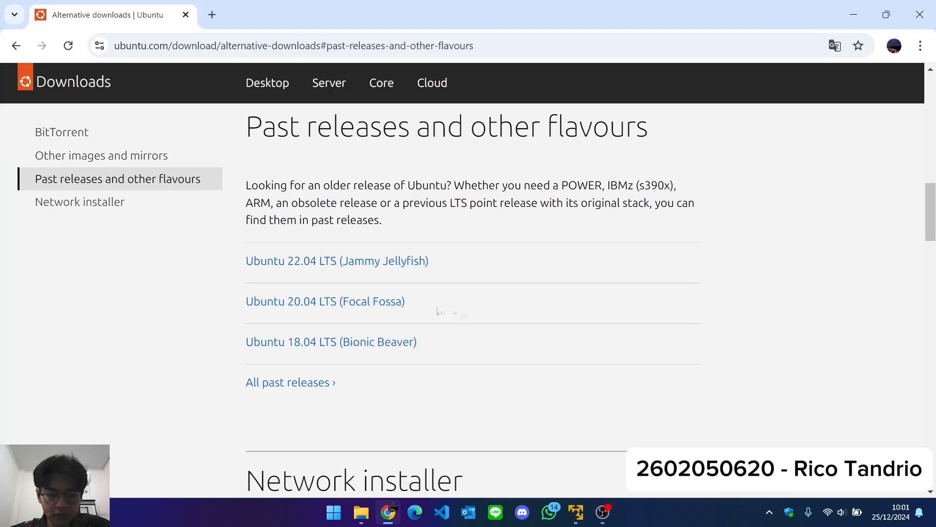
click(379, 306)
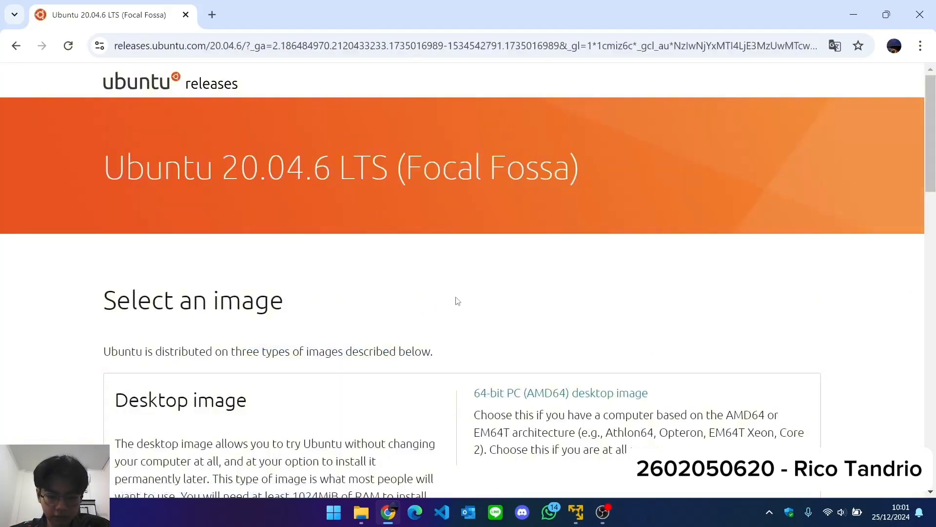
Download ubuntu-20.04.6-desktop-amd64.iso from the release's file list and check the browser's downloads.
scroll(456, 301, down, 10)
scroll(458, 301, down, 3)
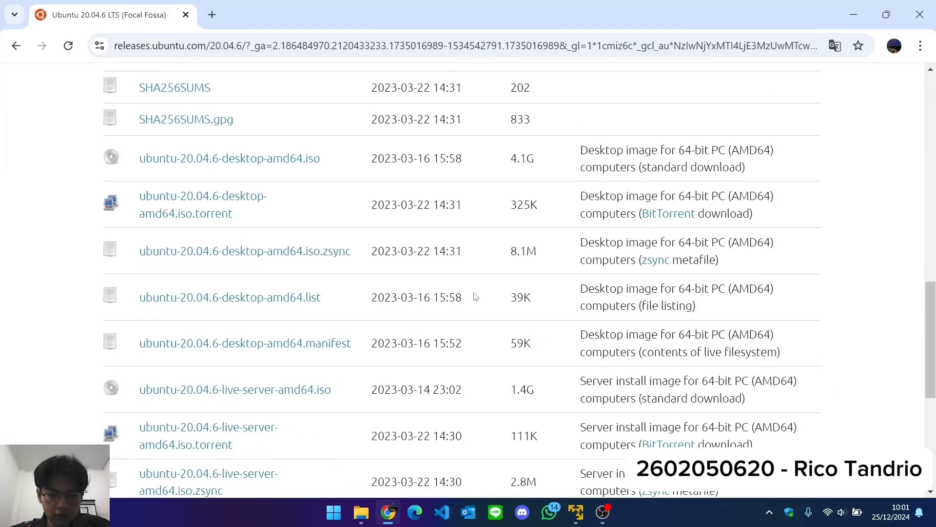
scroll(471, 295, up, 2)
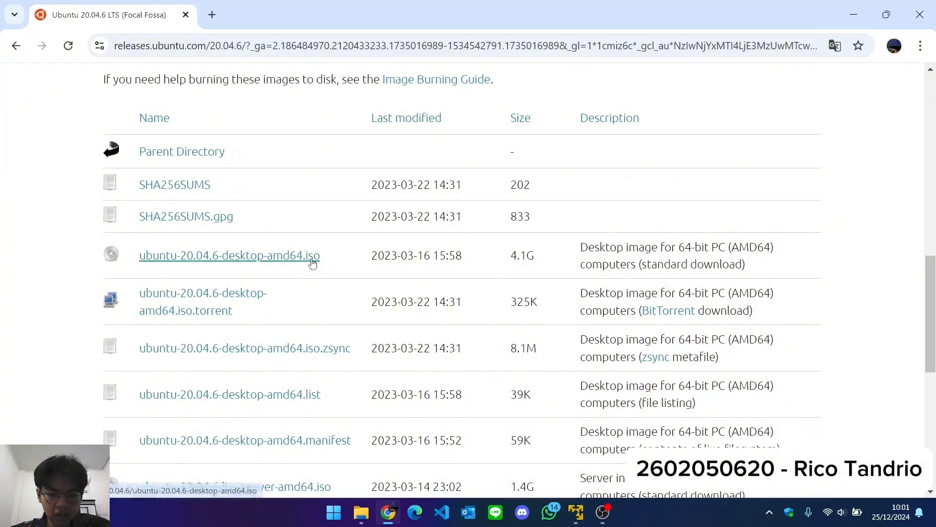
click(313, 264)
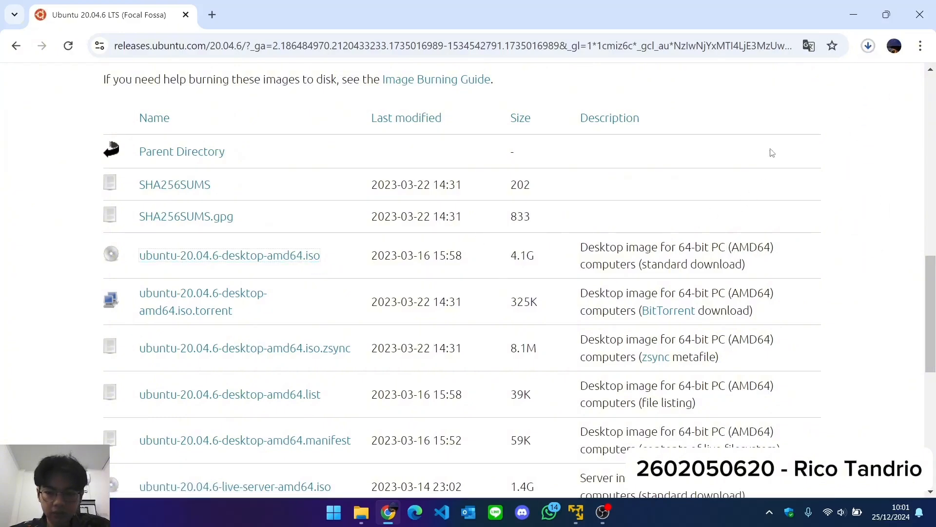
click(868, 47)
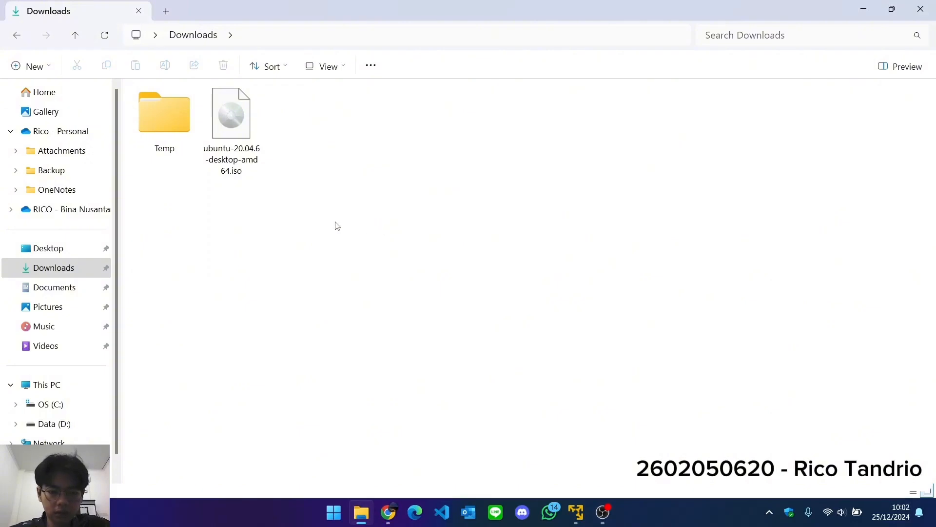
Cut ubuntu-20.04.6-desktop-amd64.iso from the Downloads folder and go to C:\Virtual Machines.
click(255, 163)
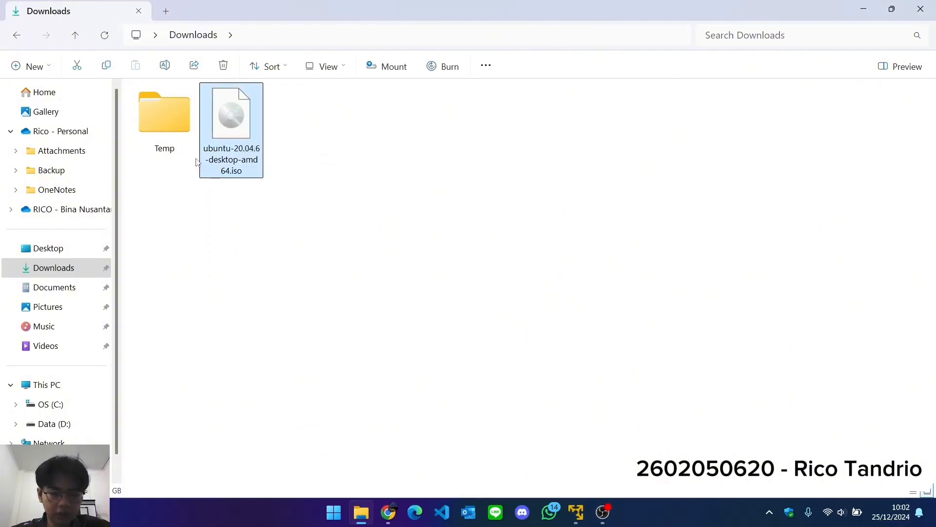
key(ctrl+x)
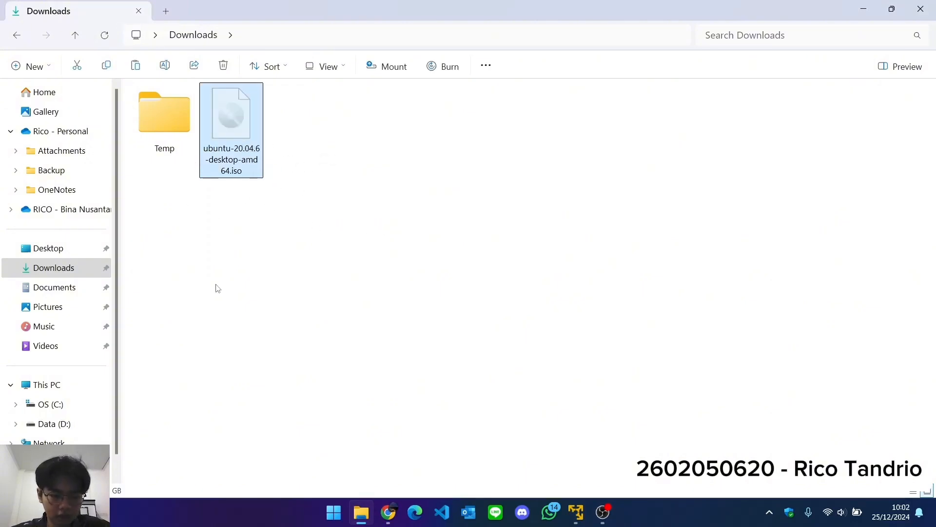
click(84, 412)
scroll(449, 296, down, 2)
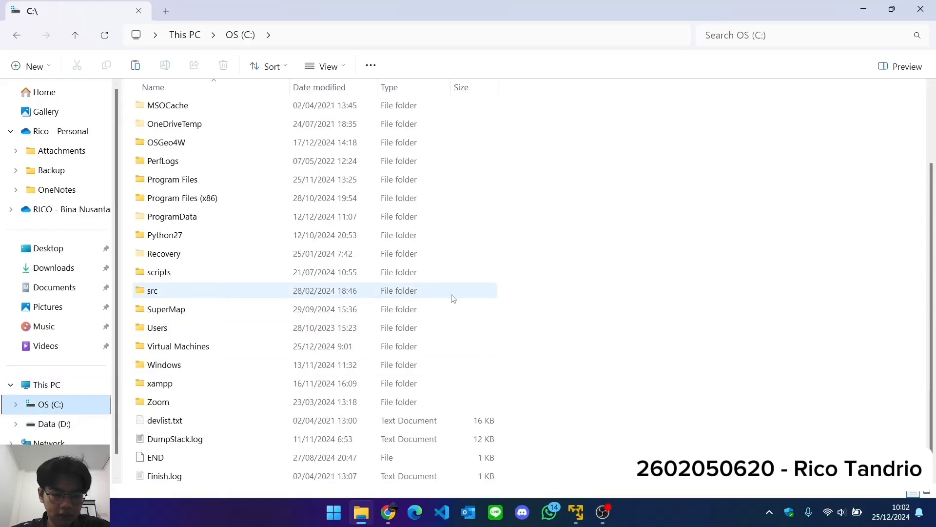
double_click(356, 352)
Create a new folder named Ubuntu inside C:\Virtual Machines.
right_click(273, 201)
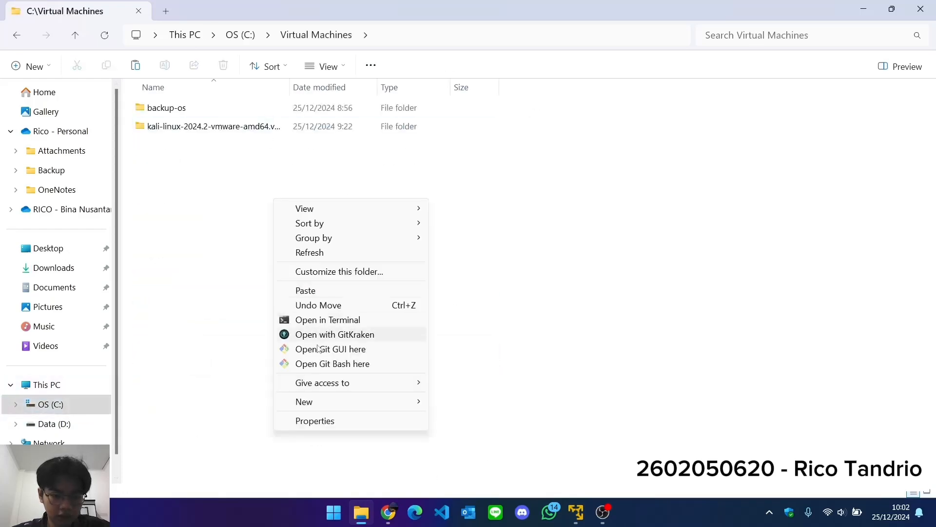
mouse_move(360, 402)
click(481, 239)
text(U)
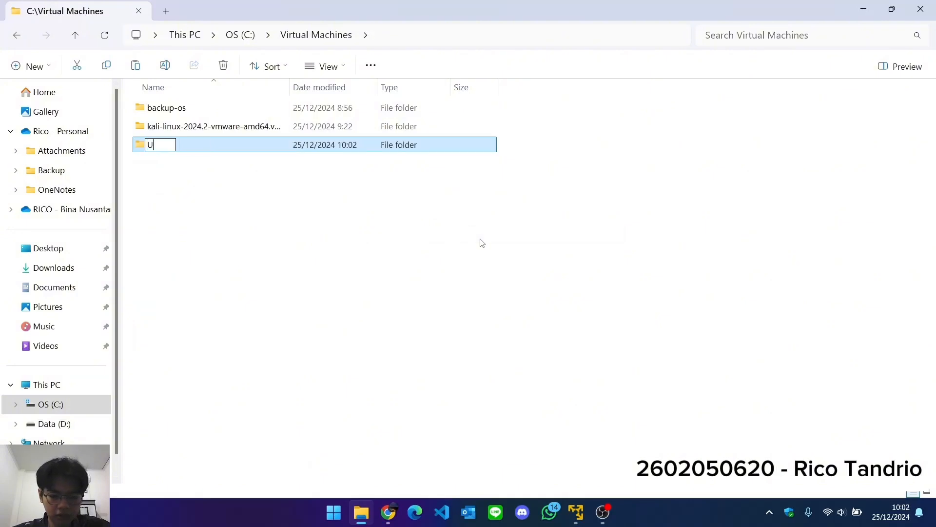
text(buntu)
key(Return)
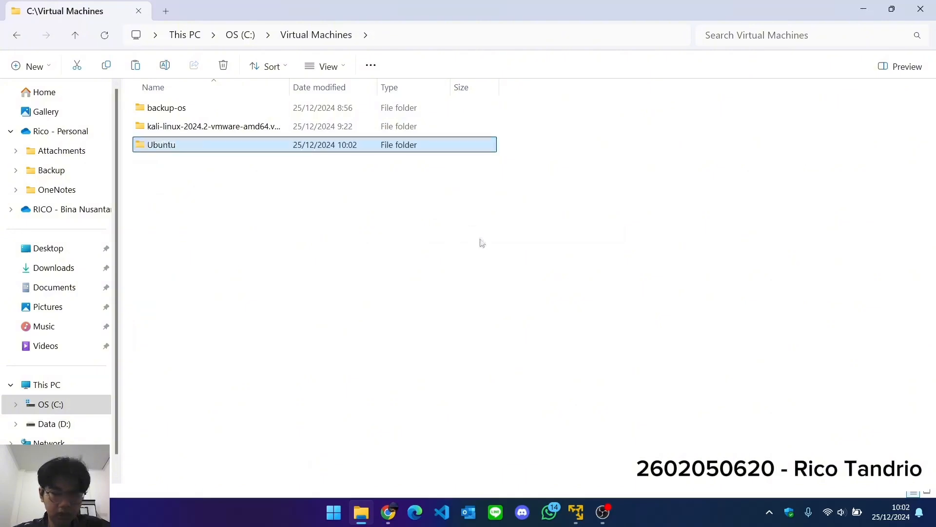
Open the new Ubuntu folder and paste the cut ISO file into it.
double_click(452, 141)
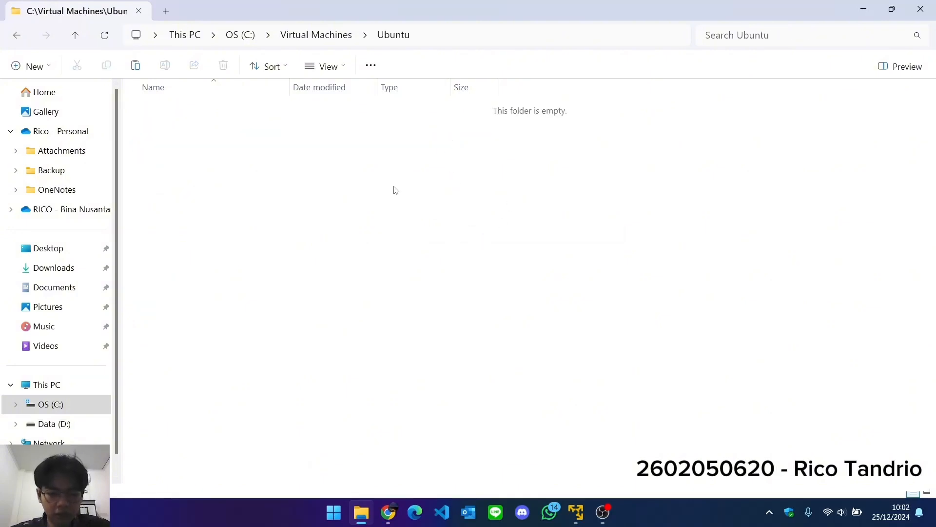
key(ctrl+v)
click(394, 190)
key(super+v)
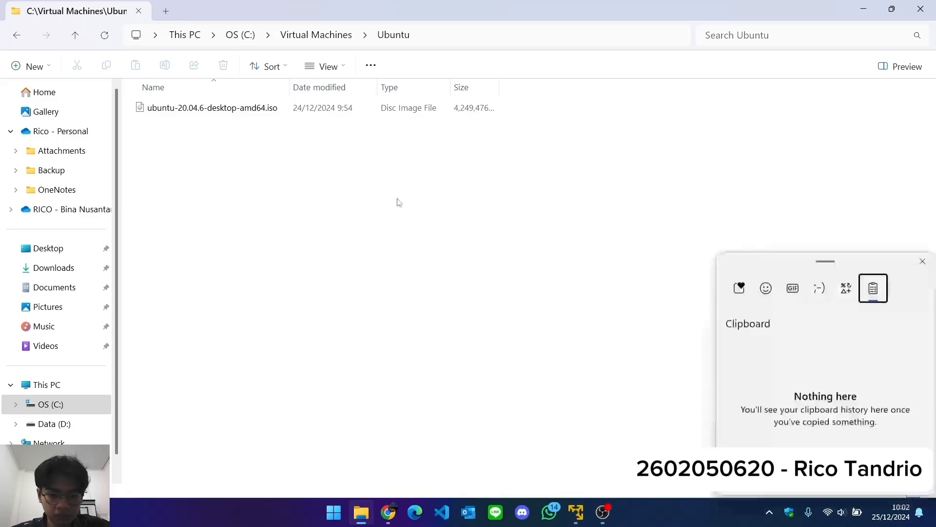
click(425, 221)
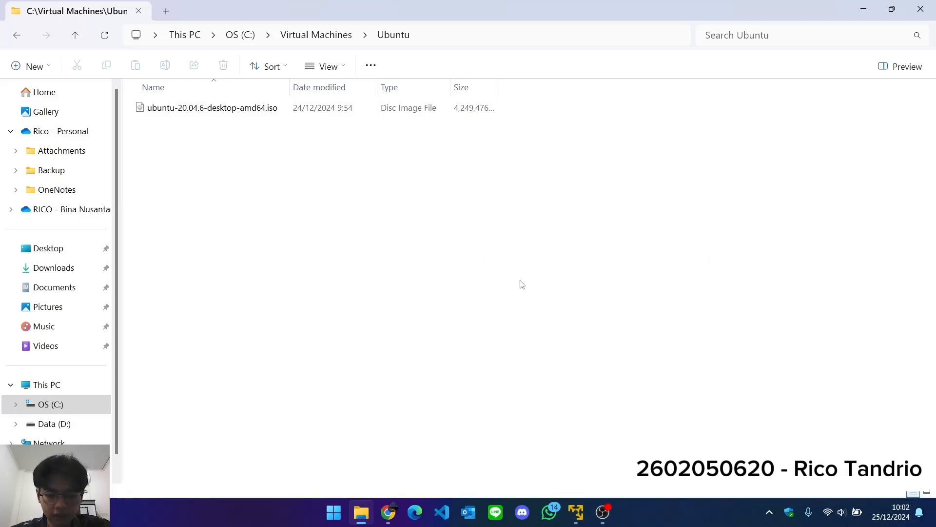
Switch to VMware Workstation 16 Player, start creating a new virtual machine and browse for its installer disc image.
click(577, 510)
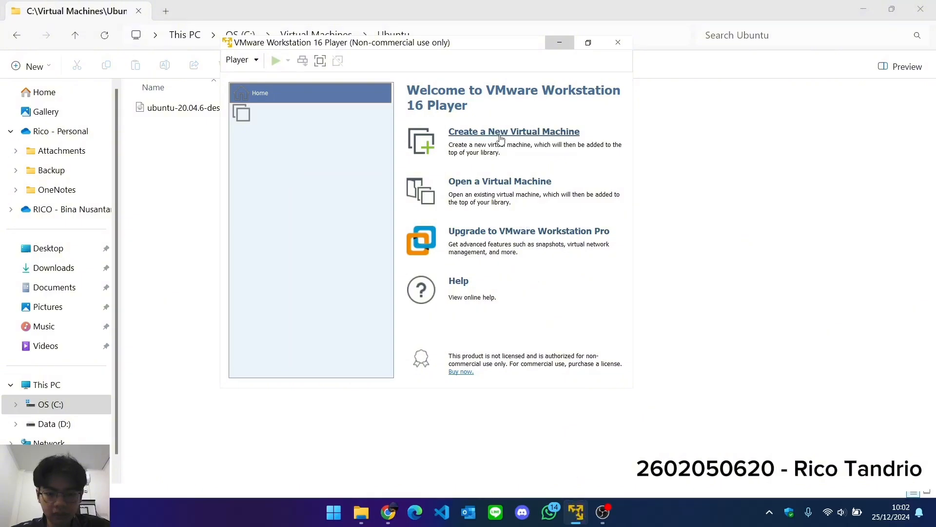
click(500, 138)
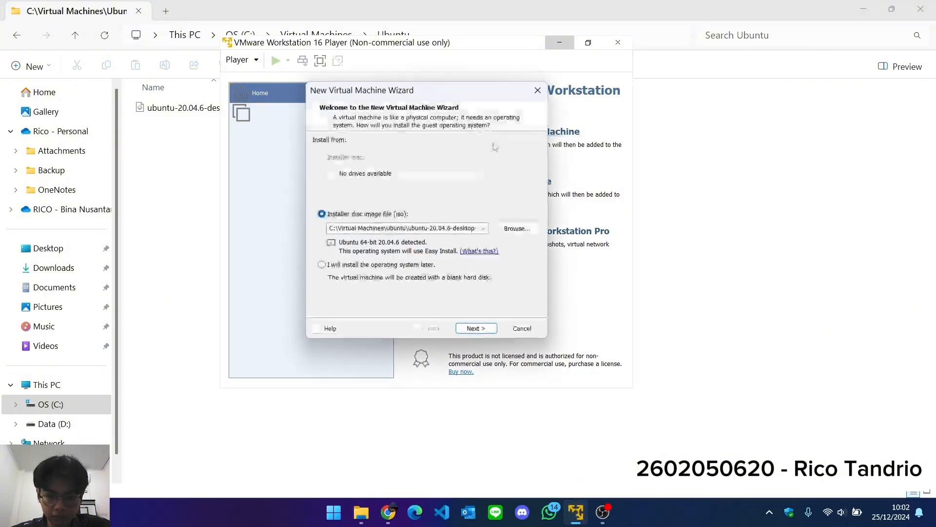
click(514, 229)
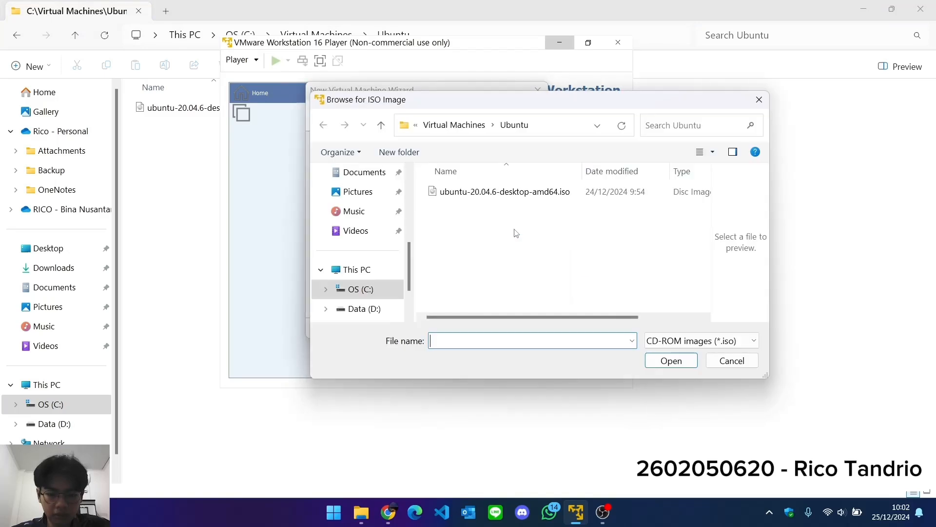
Choose ubuntu-20.04.6-desktop-amd64.iso from C:\Virtual Machines\Ubuntu as the installer disc image and continue to the Easy Install information.
click(461, 128)
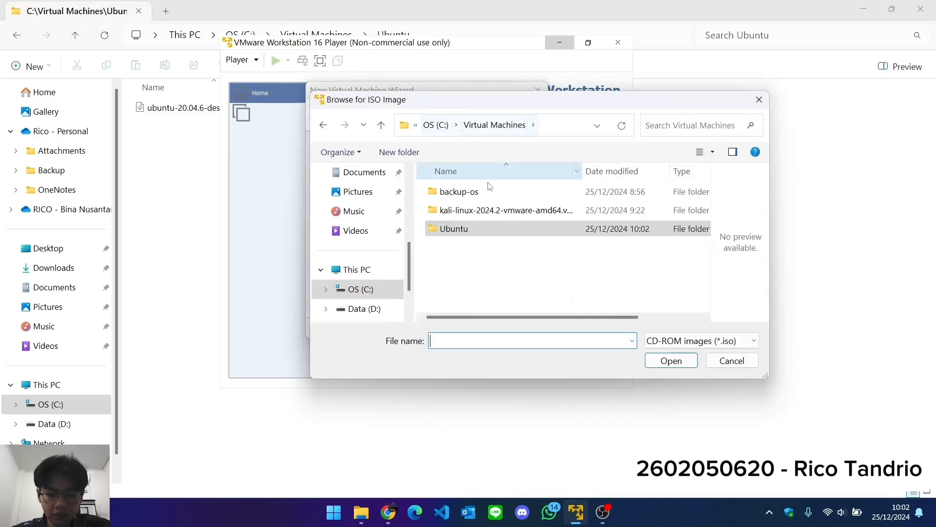
double_click(495, 231)
click(435, 127)
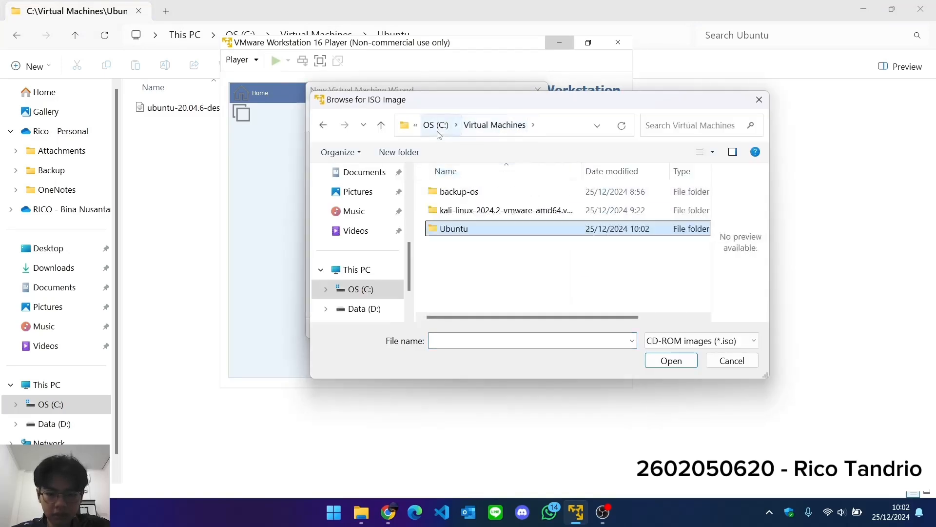
click(437, 126)
scroll(502, 293, down, 2)
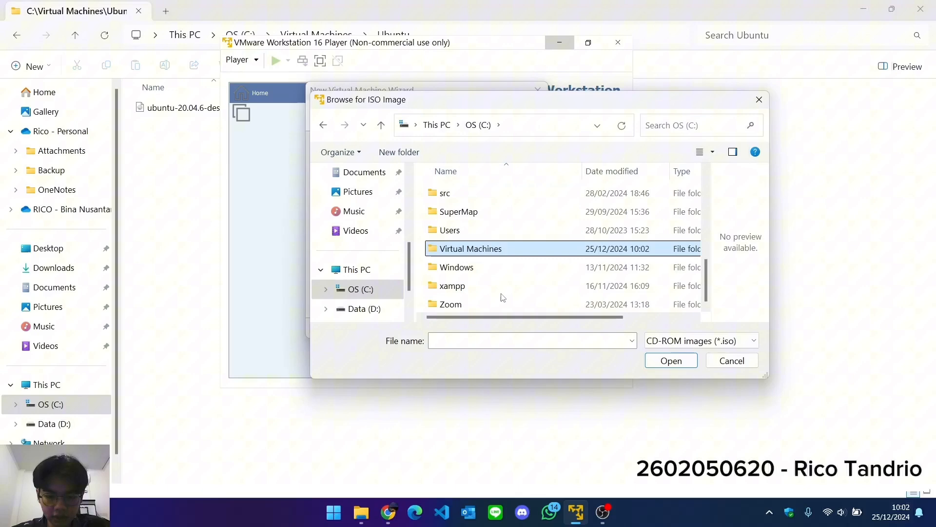
double_click(495, 247)
double_click(486, 232)
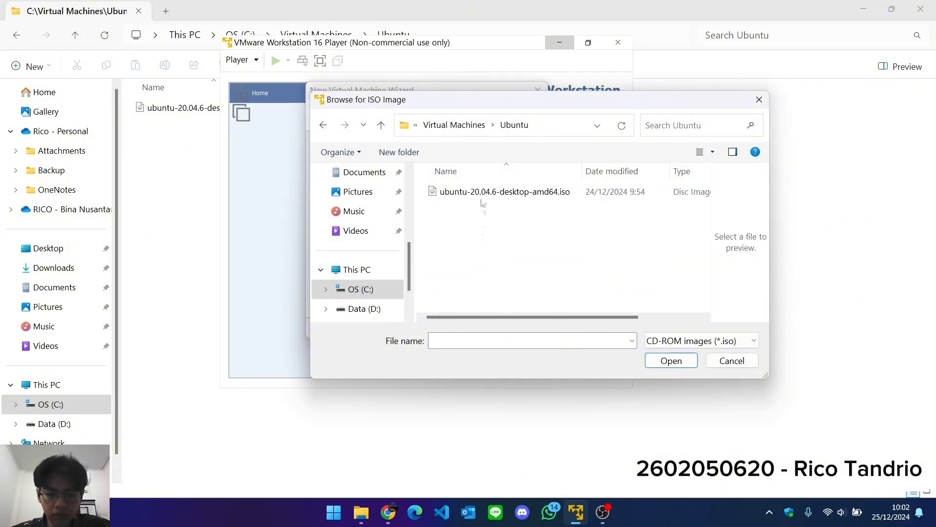
click(482, 195)
double_click(482, 194)
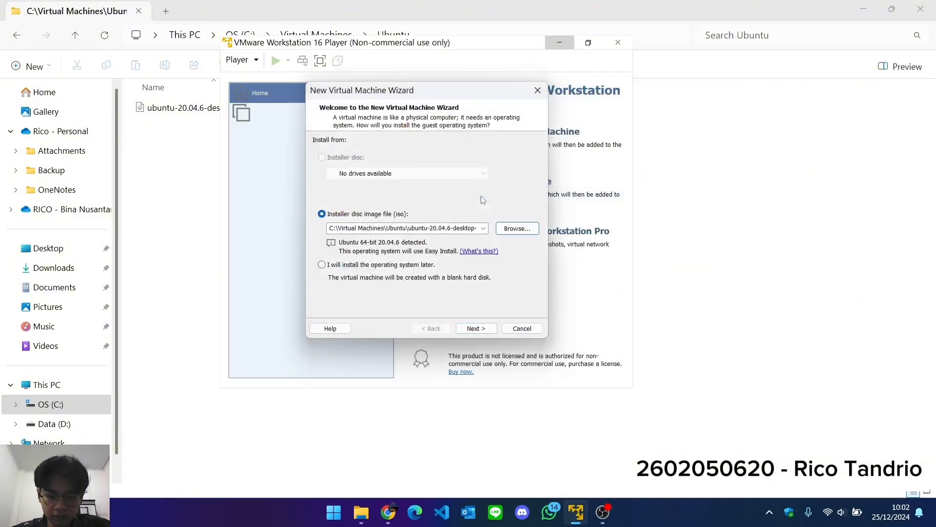
click(484, 331)
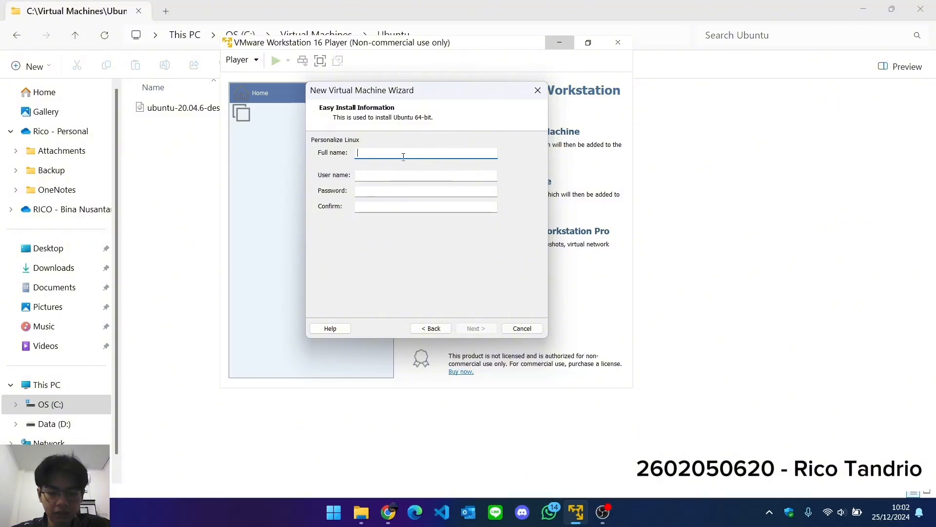
Set both the full name and the user name for the Linux installation to ubuntu.
text(ubn)
key(BackSpace)
text(untu)
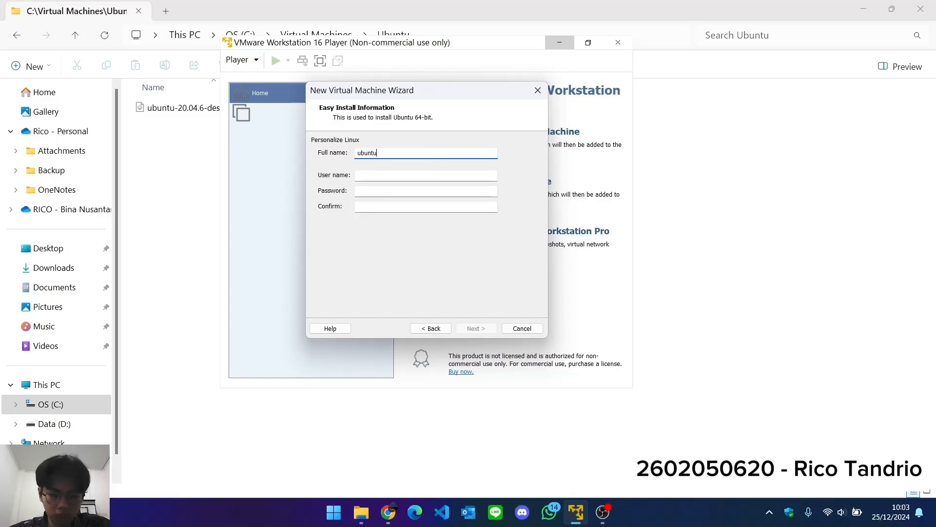
click(424, 174)
text(ubuntu)
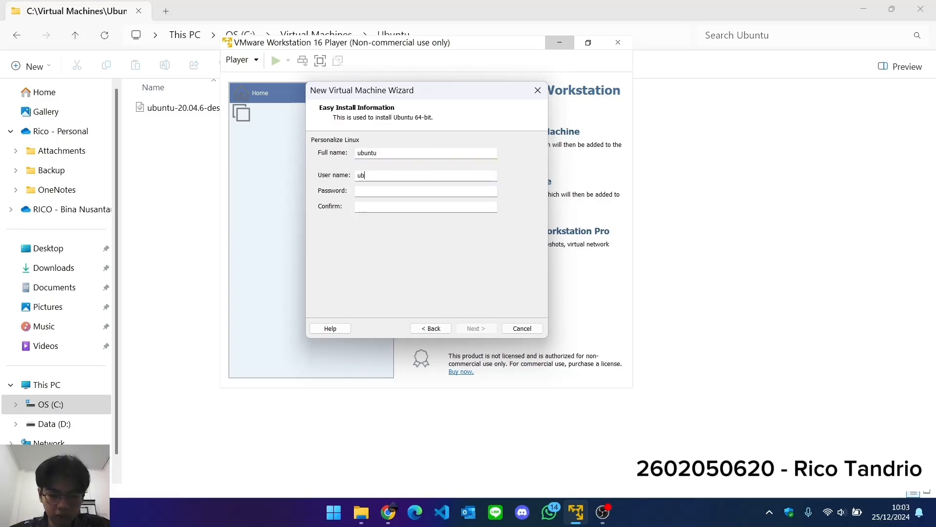
Enter the Linux account password and repeat it in the confirmation field.
click(438, 192)
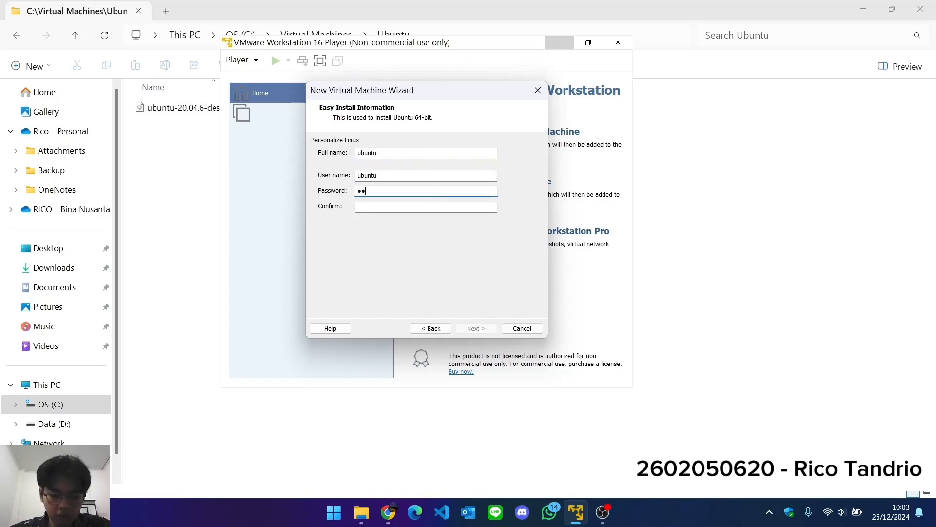
click(429, 209)
text(ubuntu)
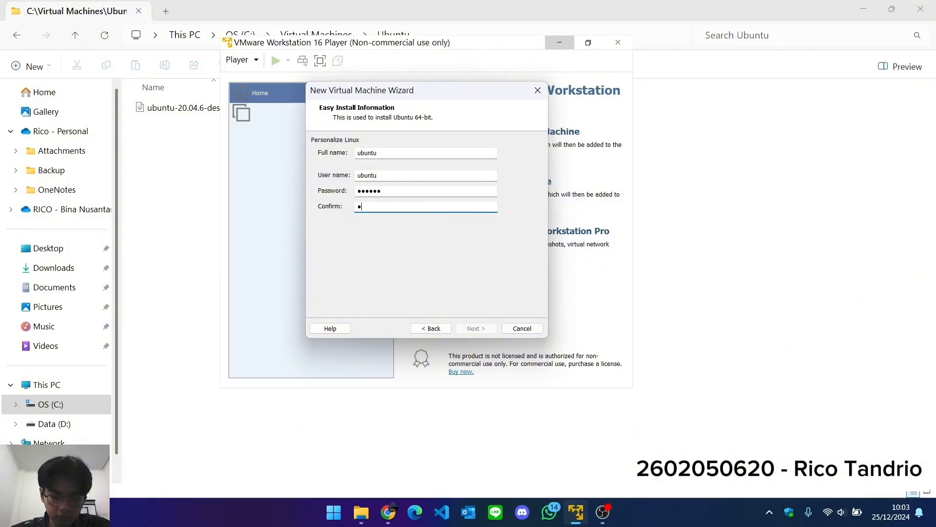
Accept the account details and keep Ubuntu 64-bit as the virtual machine name with its default location.
key(Return)
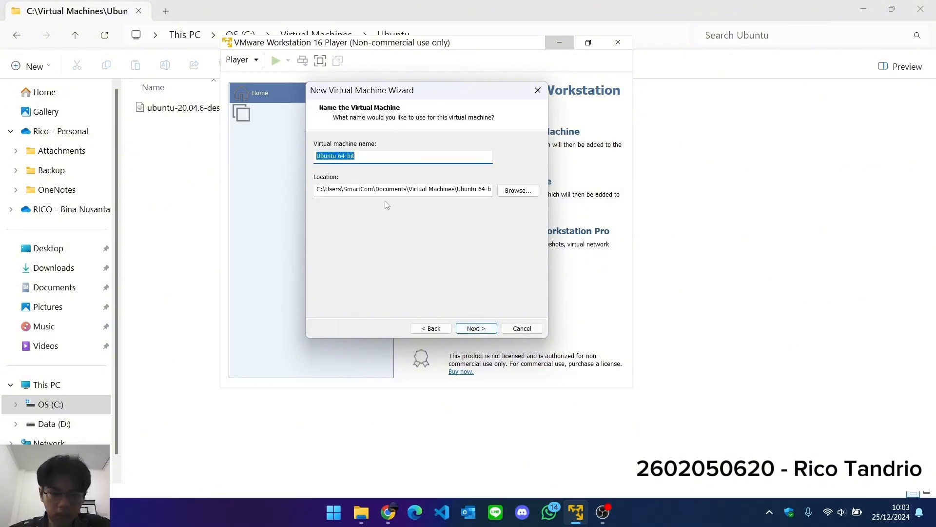
click(387, 157)
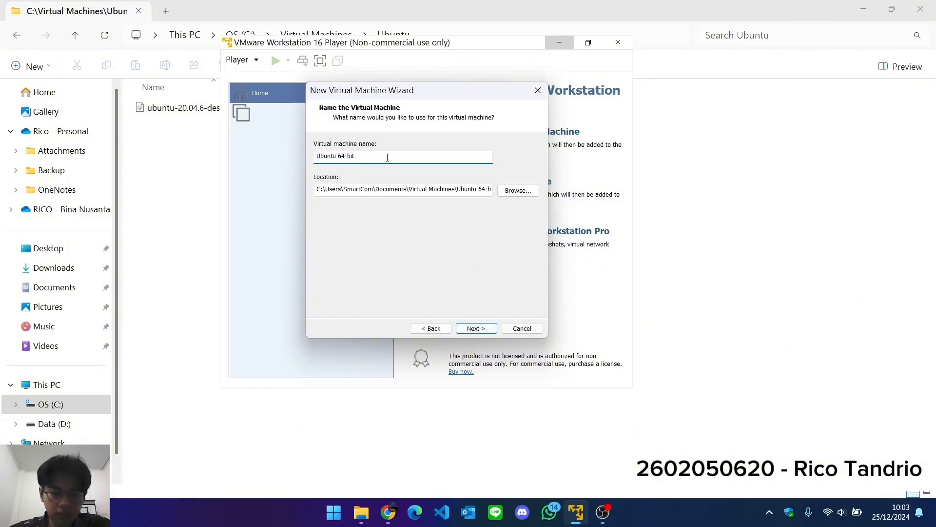
click(476, 329)
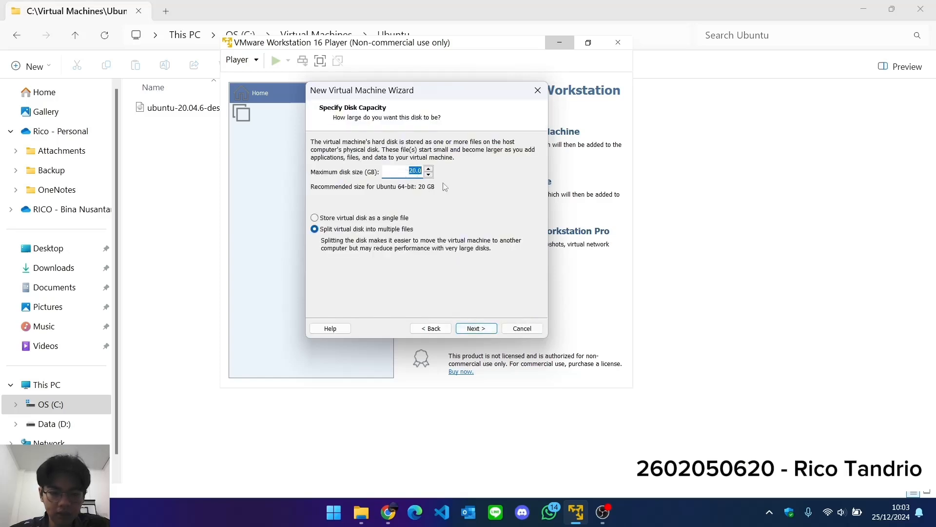
Accept a maximum disk size of 20 GB with the virtual disk split into multiple files.
click(390, 517)
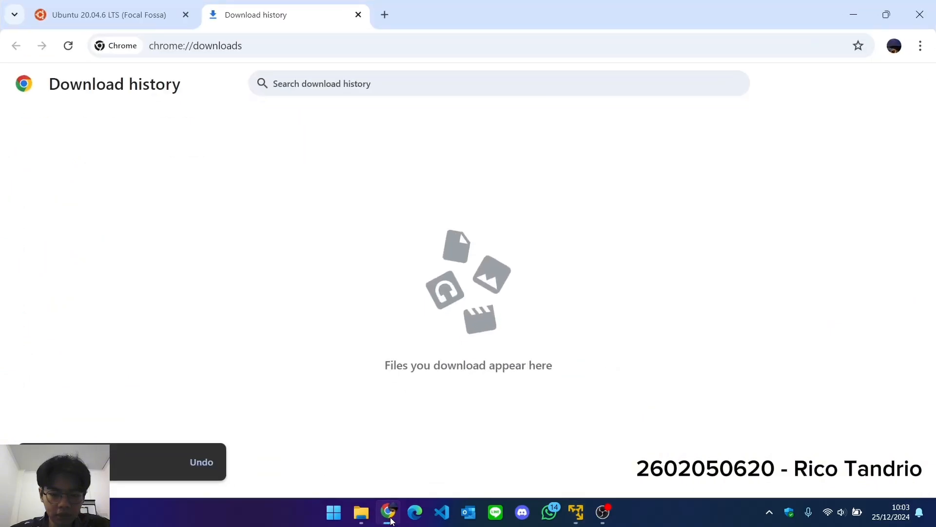
click(390, 518)
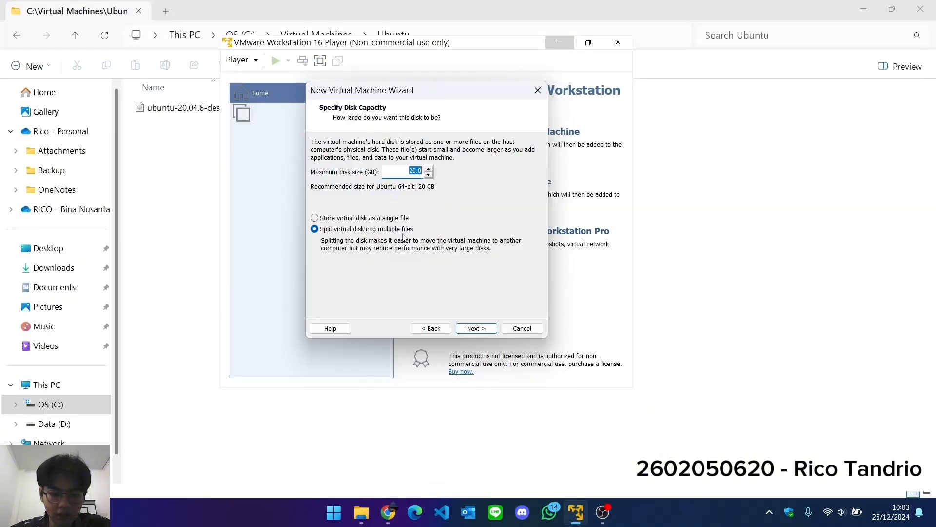
click(477, 328)
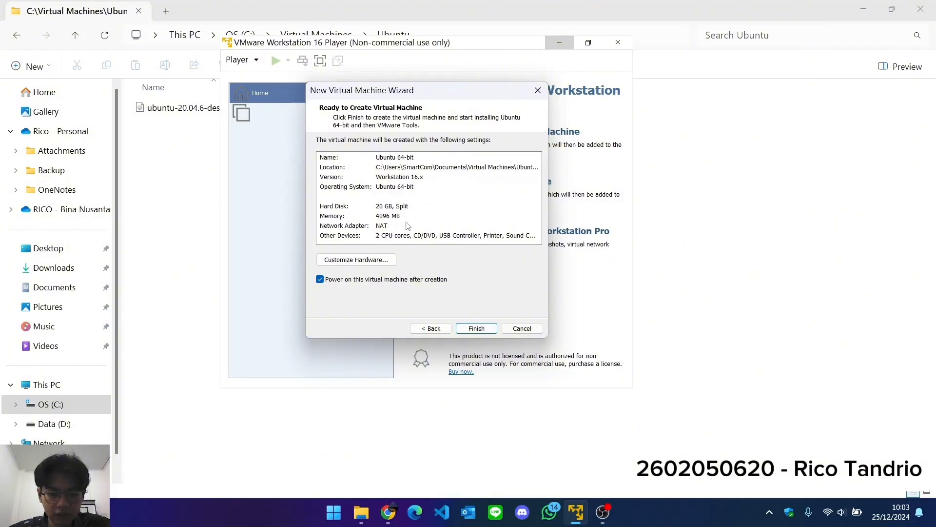
Review the memory in the hardware customization without changing it, and finish creating the virtual machine so that it powers on.
click(390, 219)
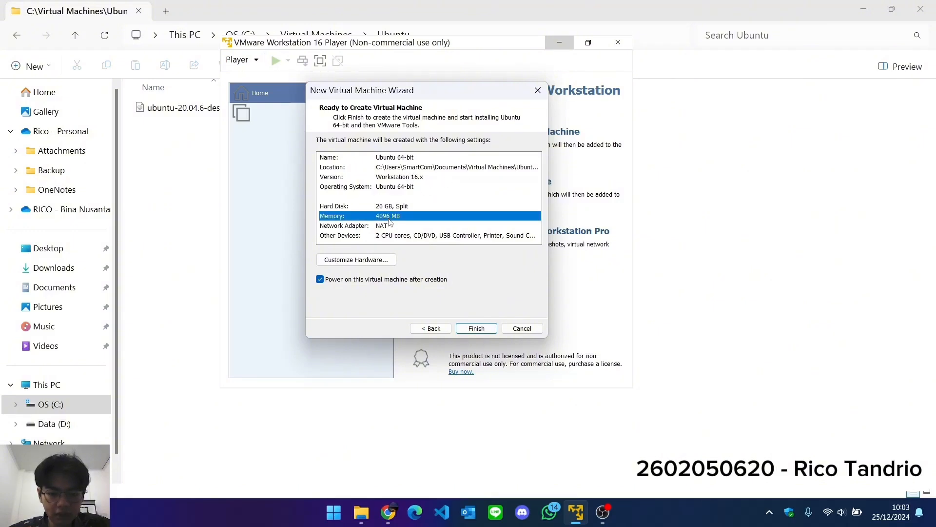
click(371, 267)
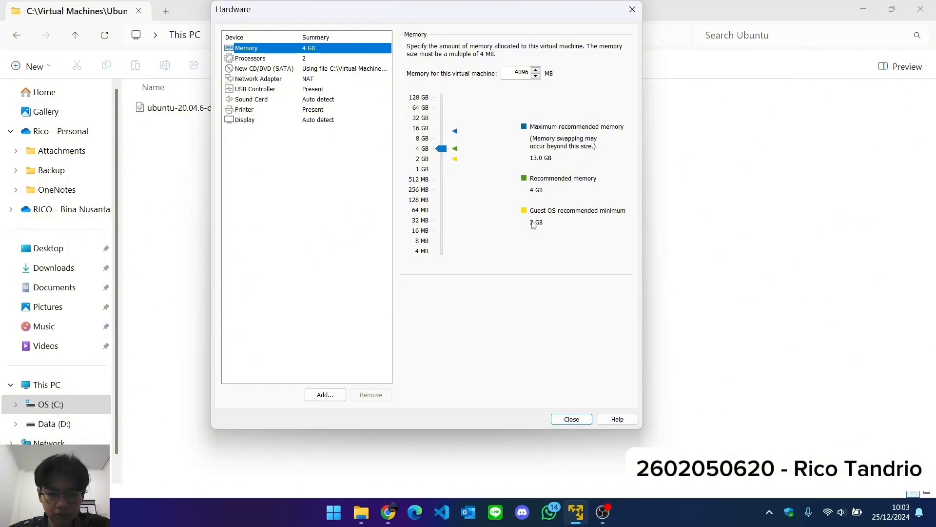
click(572, 421)
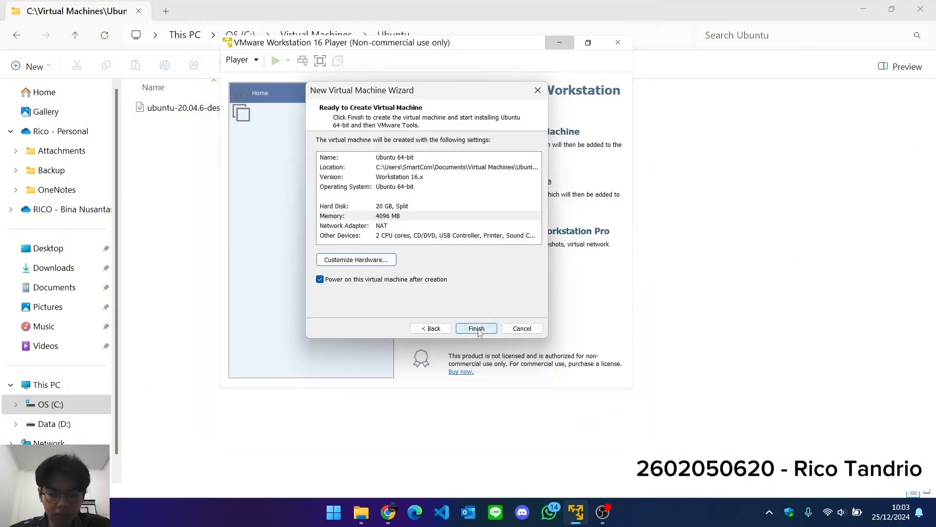
click(478, 329)
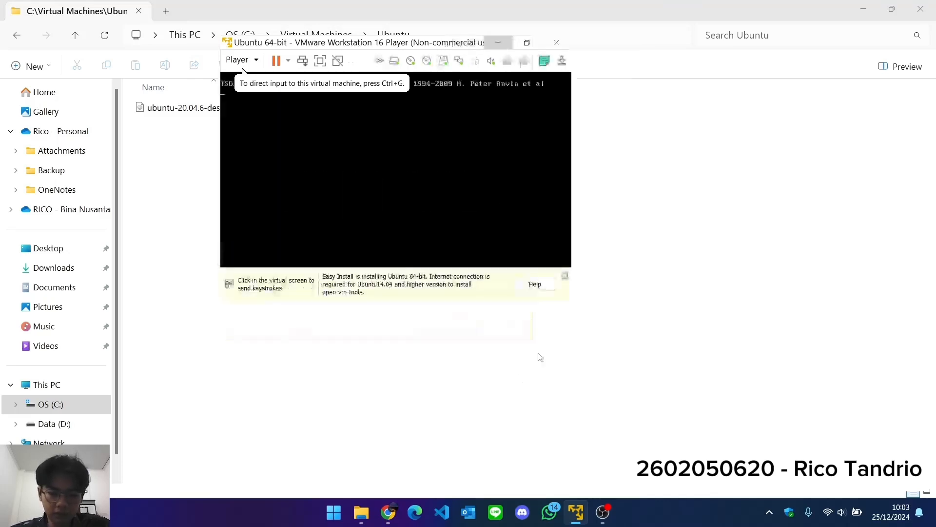
click(471, 119)
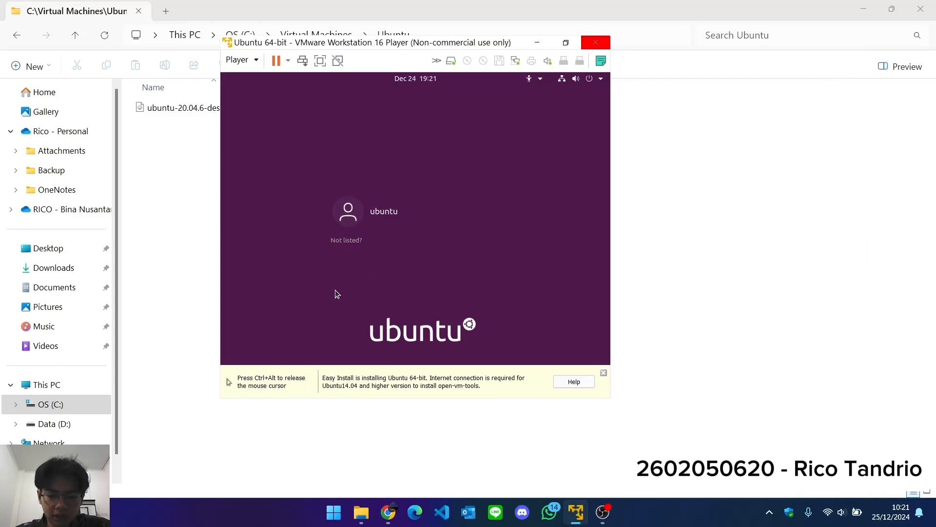
Log in to the ubuntu account by entering its password.
click(409, 218)
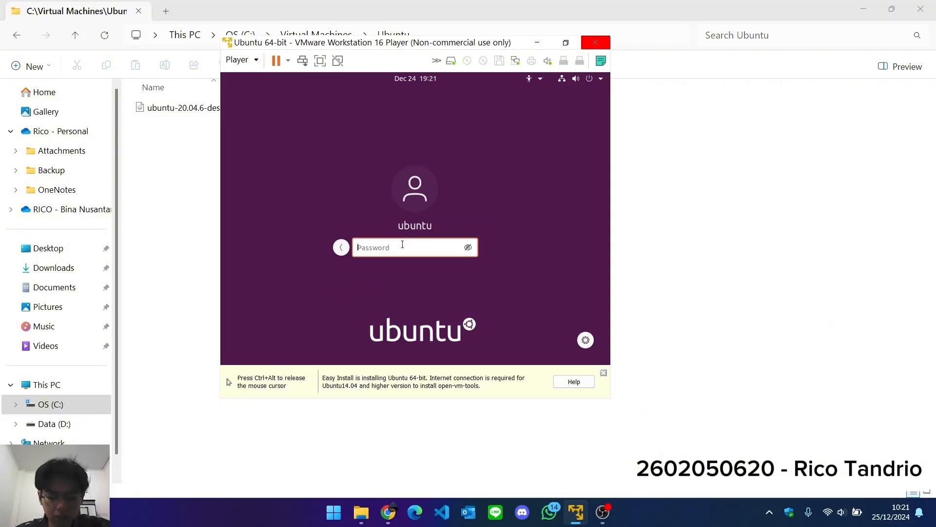
text(●●●●●)
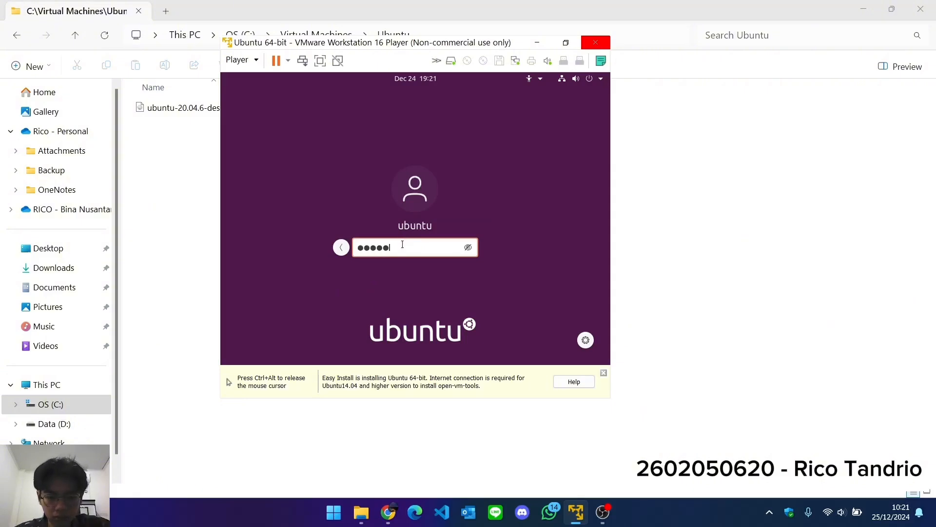
text(●)
key(Return)
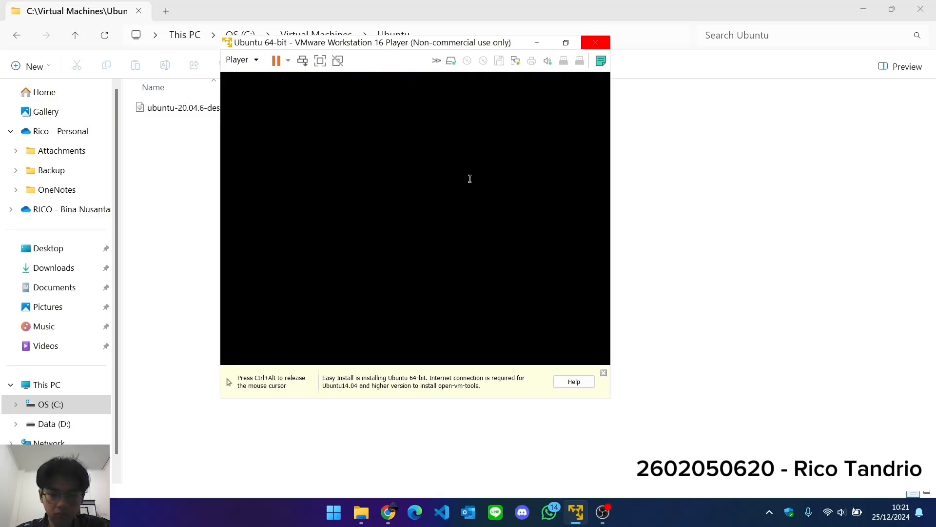
Maximize the virtual machine and complete the welcome setup, skipping online accounts and Livepatch and keeping the default reporting and privacy options.
click(565, 42)
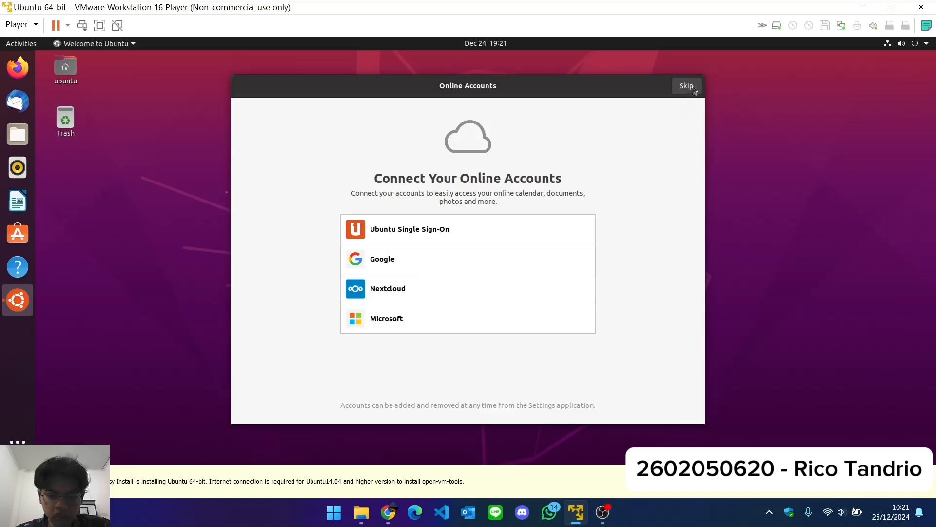
click(692, 88)
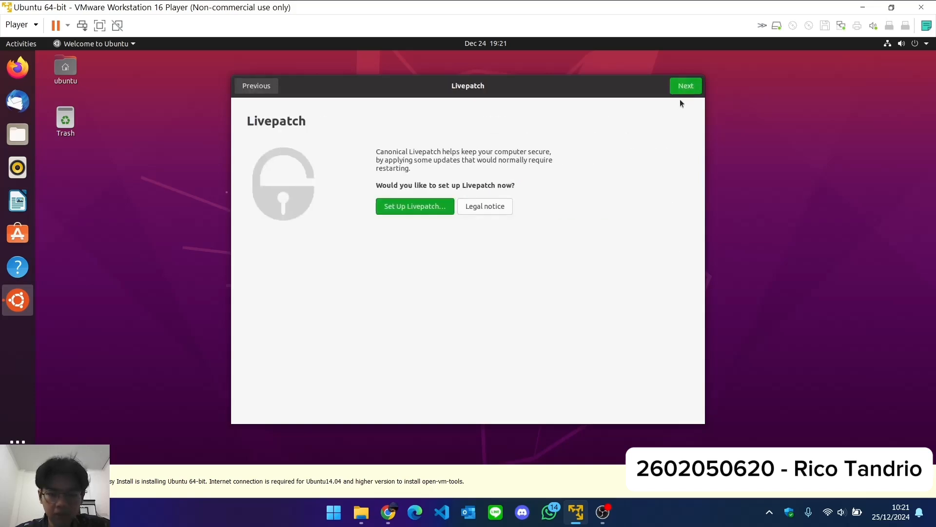
click(692, 88)
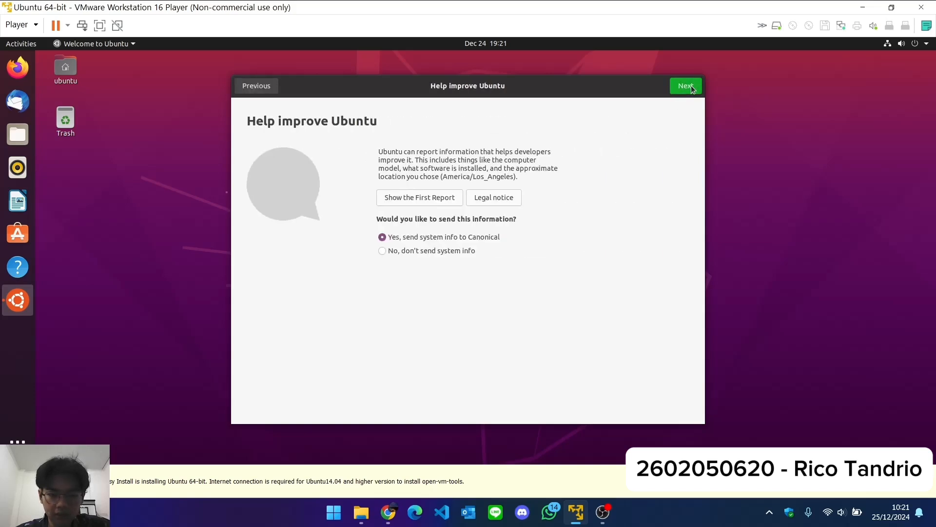
click(686, 88)
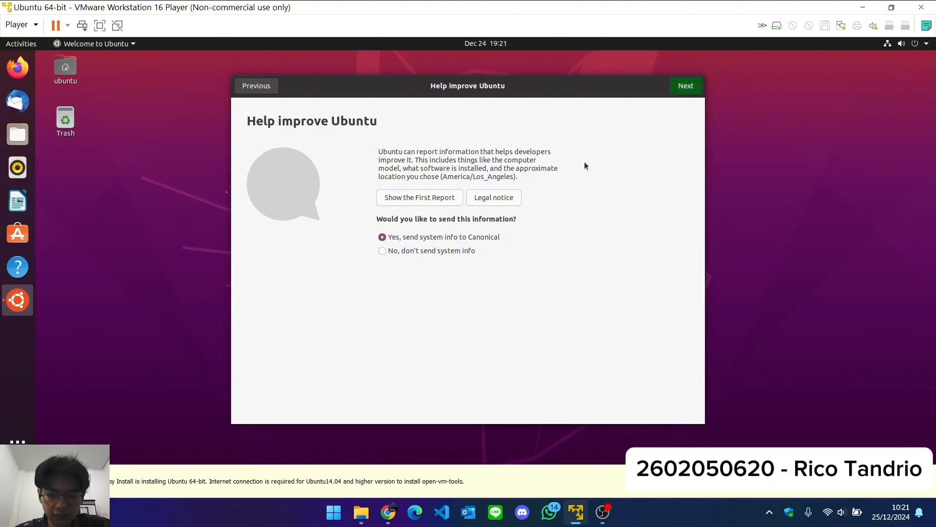
click(685, 87)
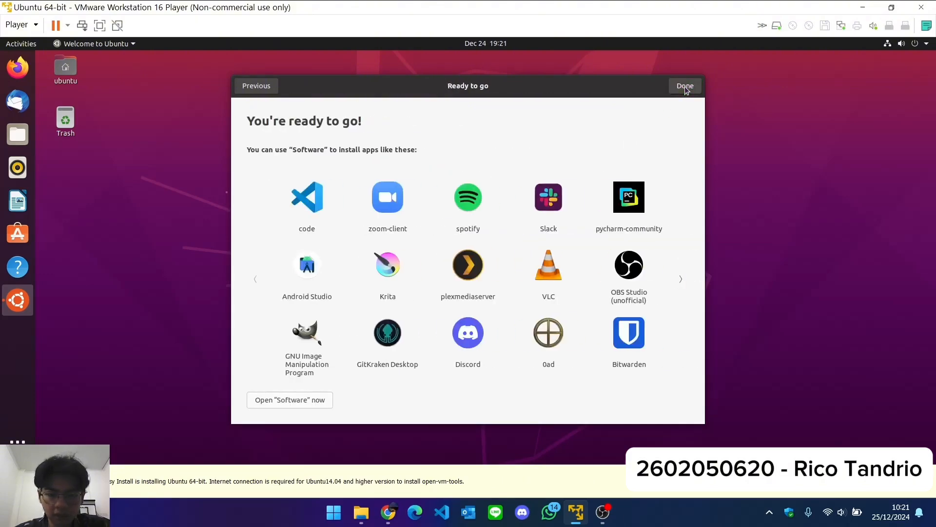
click(685, 87)
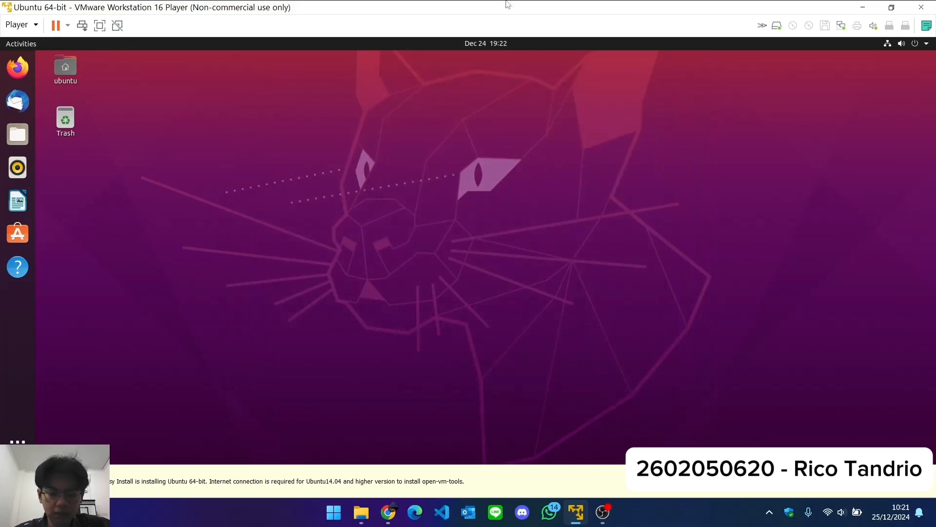
Shrink the virtual machine window and create a text document named notes.txt in the host's Ubuntu folder.
drag(507, 5, 556, 51)
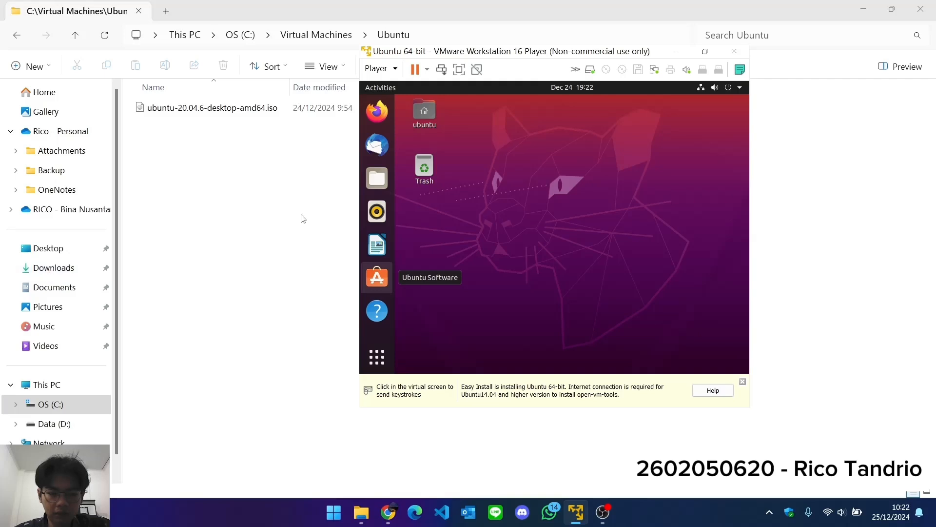
click(255, 177)
right_click(242, 176)
mouse_move(337, 378)
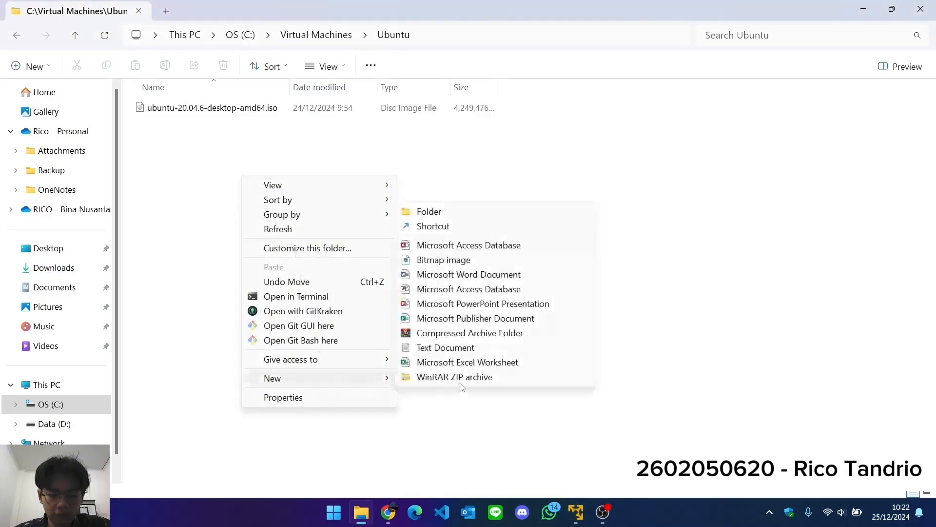
click(459, 348)
text(notes)
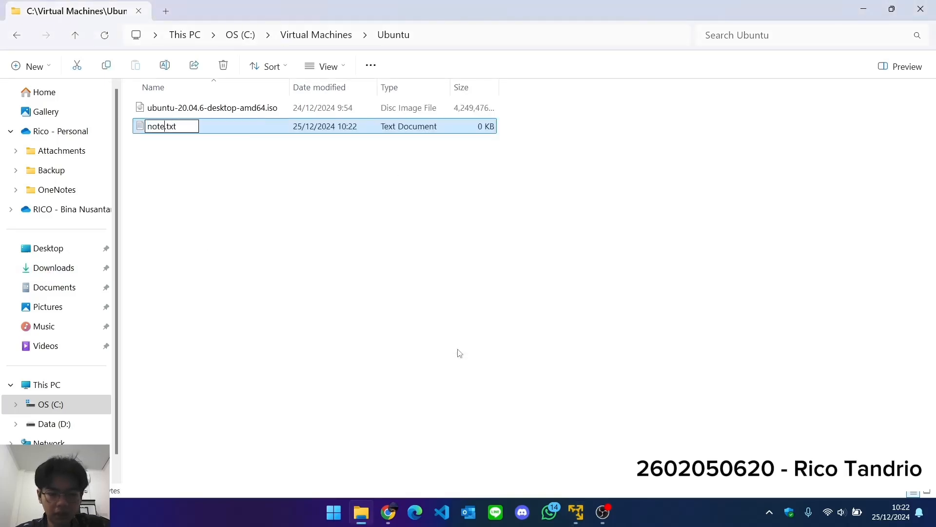
key(Return)
Try to transfer notes.txt from the host's Ubuntu folder onto the virtual machine's desktop, then release the cursor.
click(583, 521)
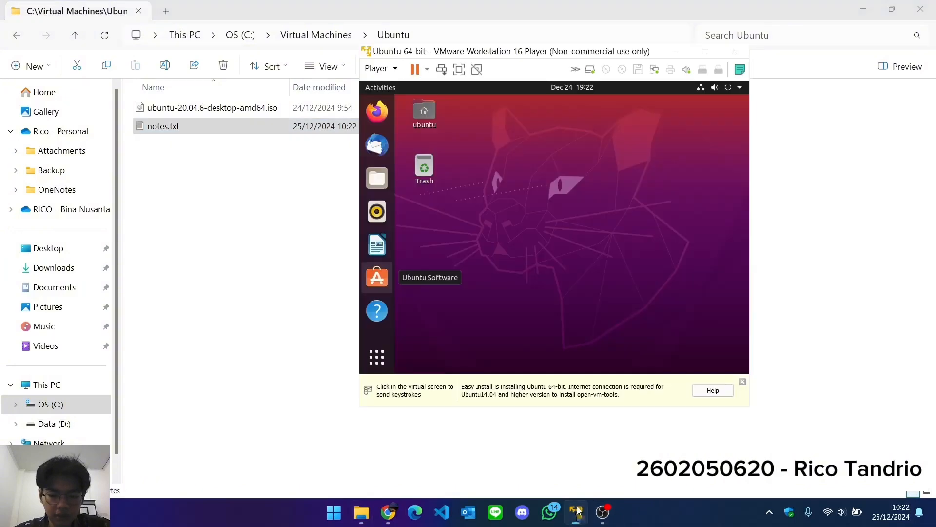
click(326, 131)
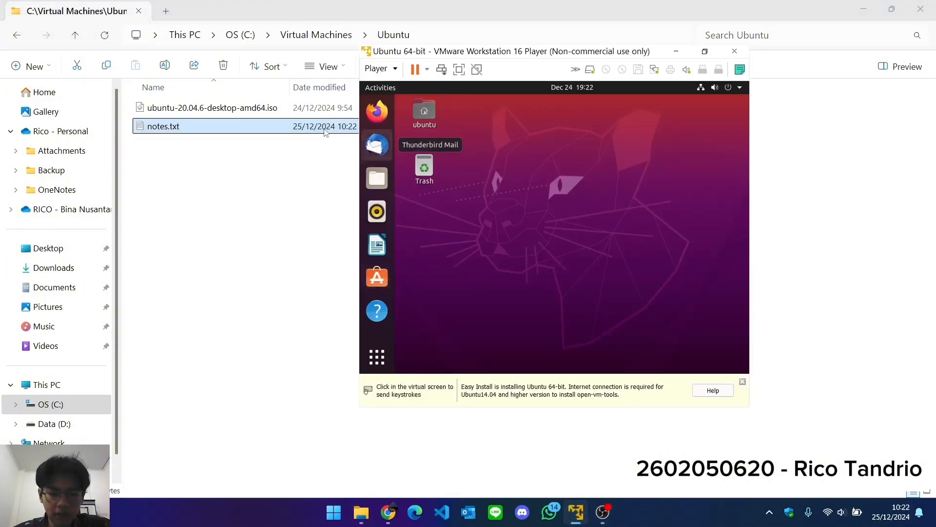
drag(273, 130, 495, 208)
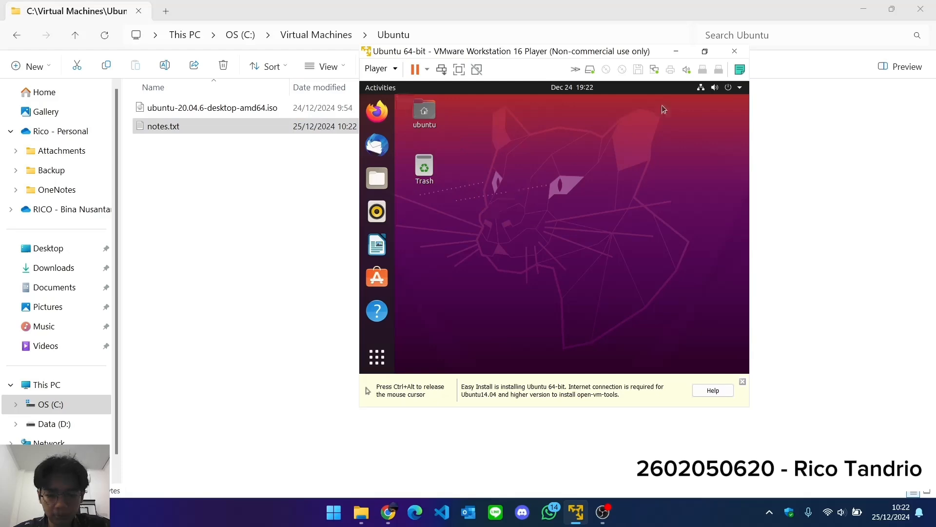
key(ctrl+alt)
Maximize the virtual machine and set Shared Folders to Always enabled in its settings.
click(707, 53)
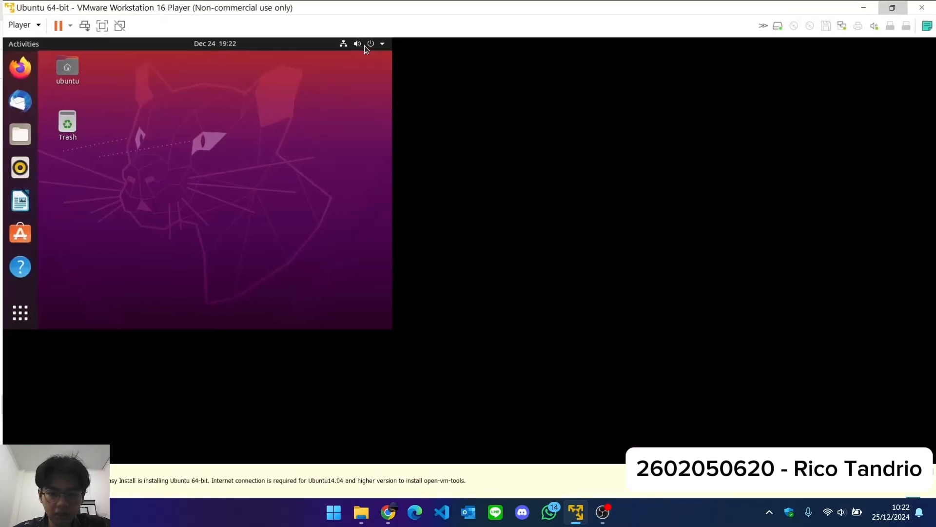
click(19, 25)
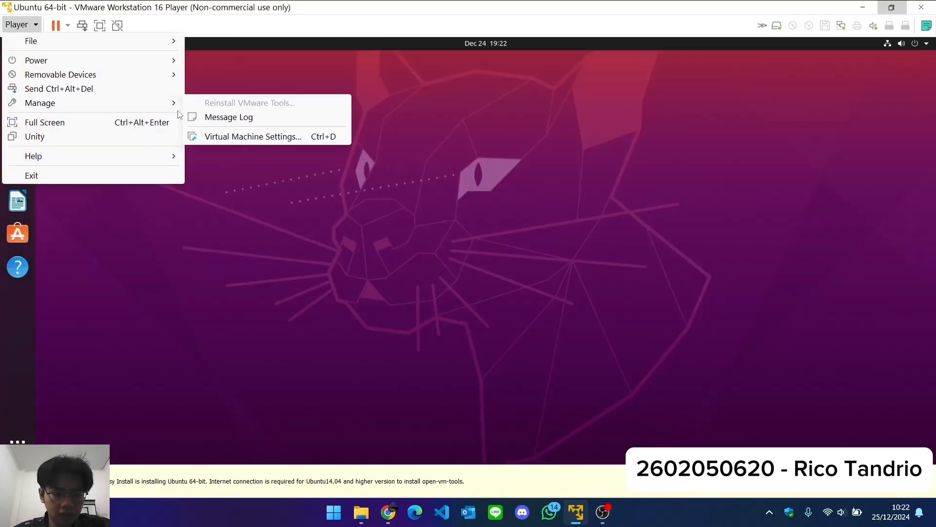
click(248, 160)
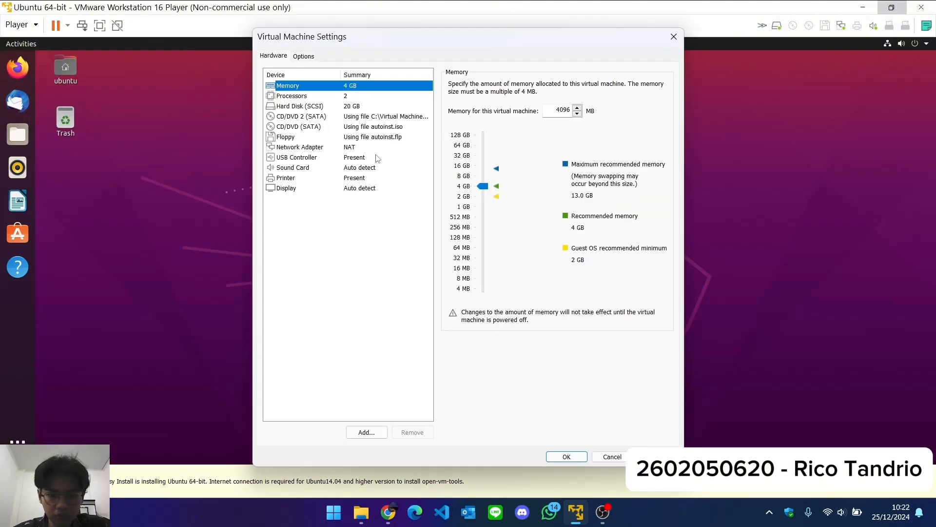
click(303, 56)
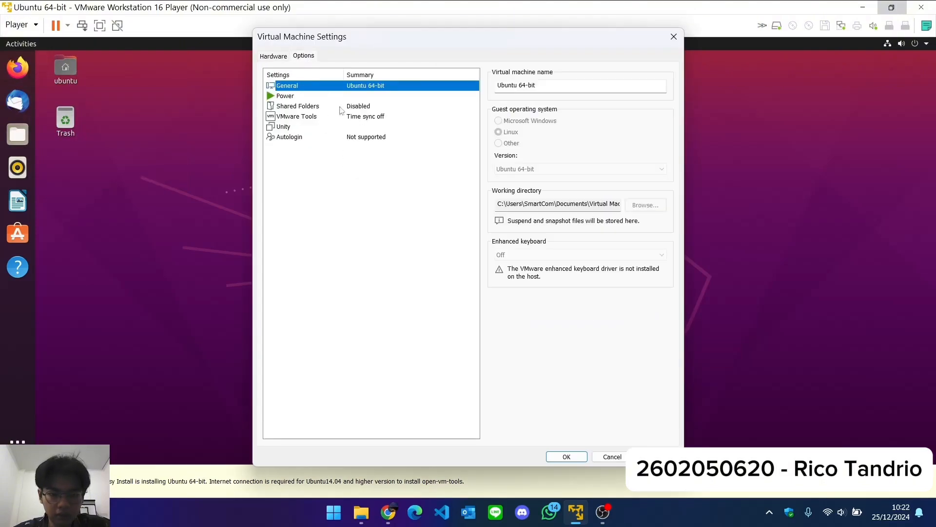
click(336, 106)
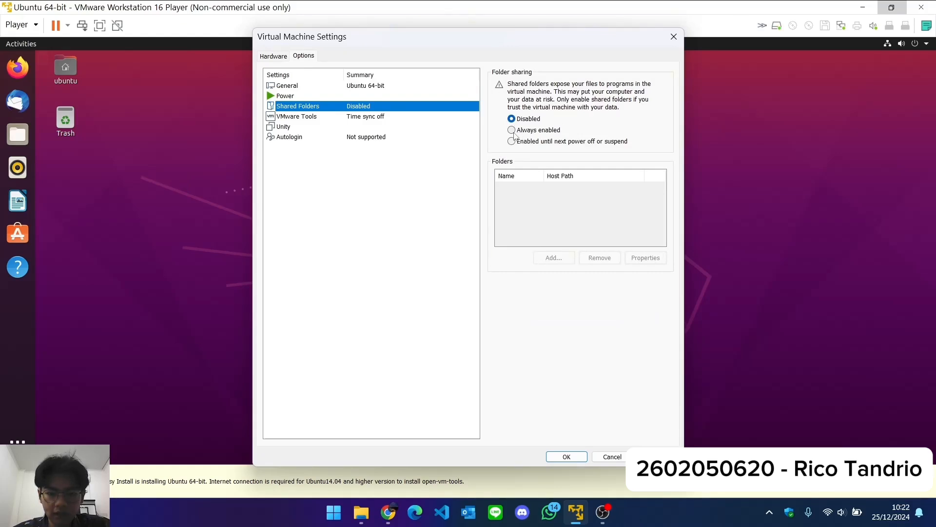
click(512, 130)
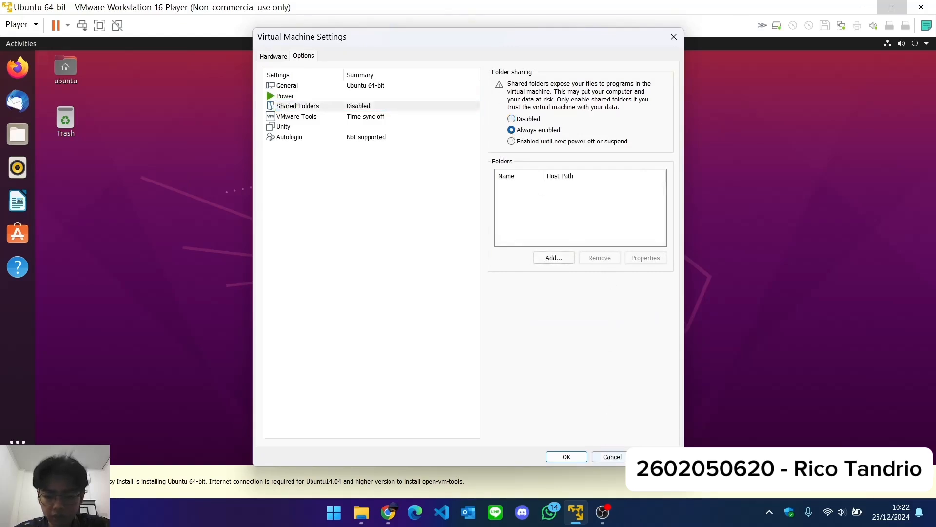
click(567, 456)
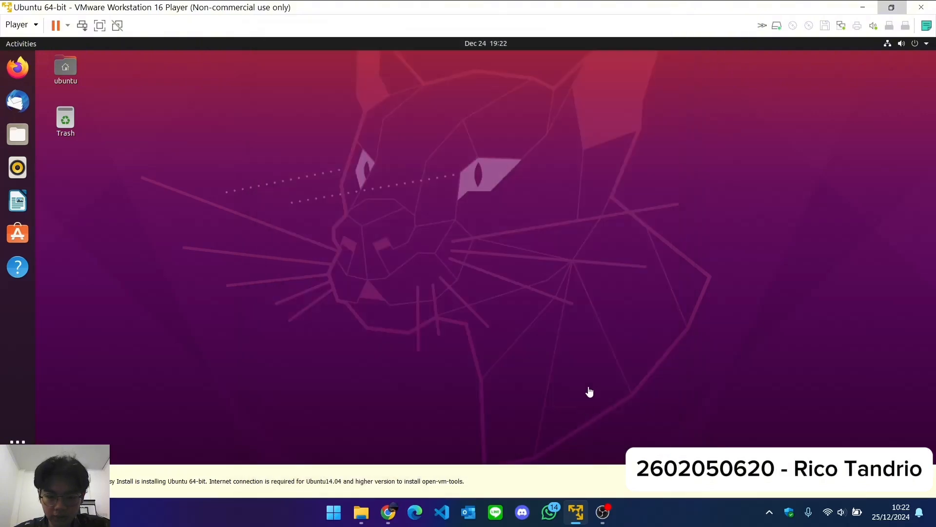
Restart the virtual machine and confirm the restart.
click(68, 28)
click(92, 84)
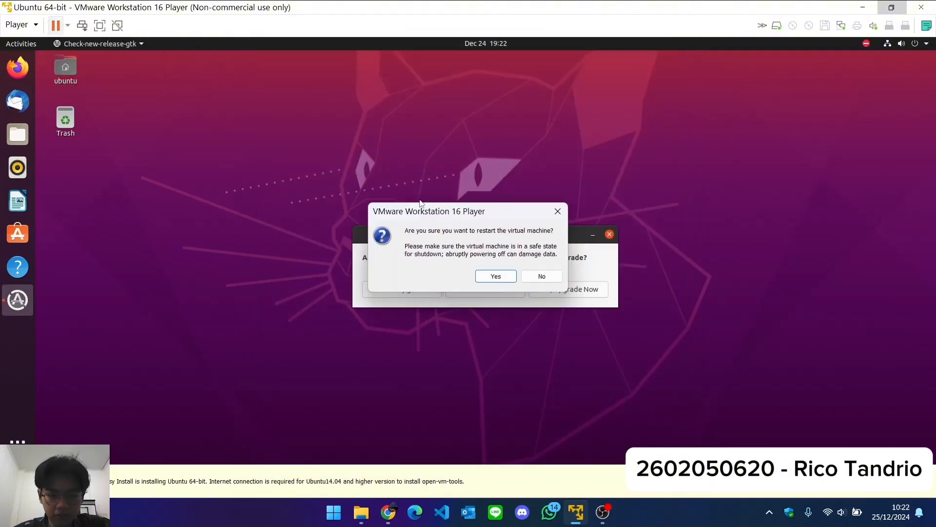
click(496, 276)
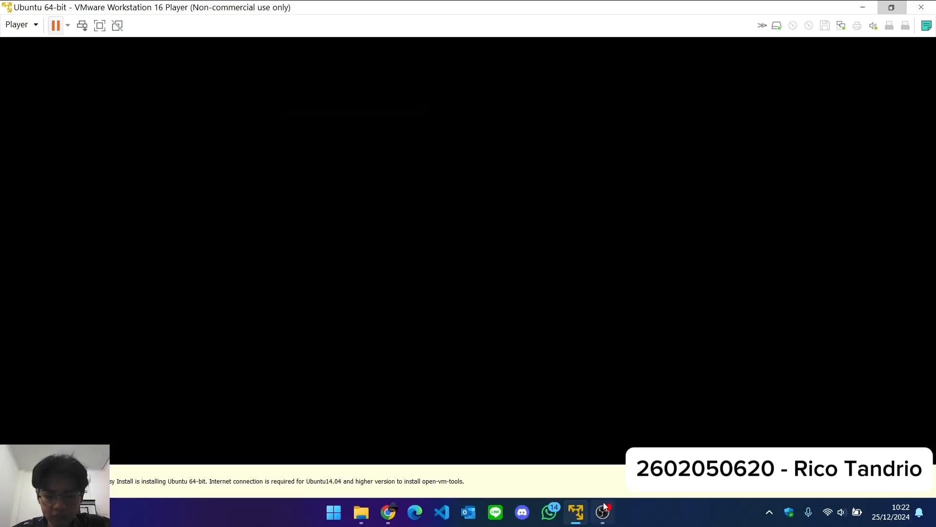
mouse_move(613, 512)
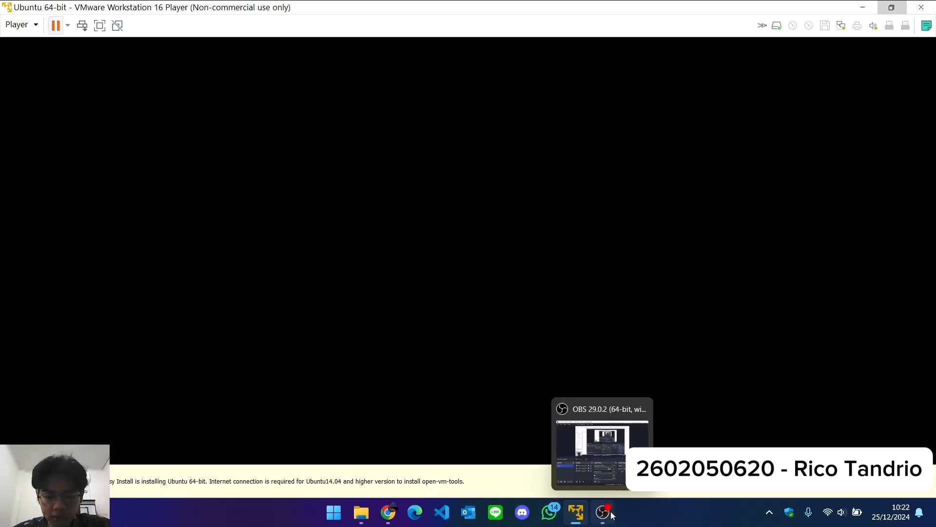
click(612, 516)
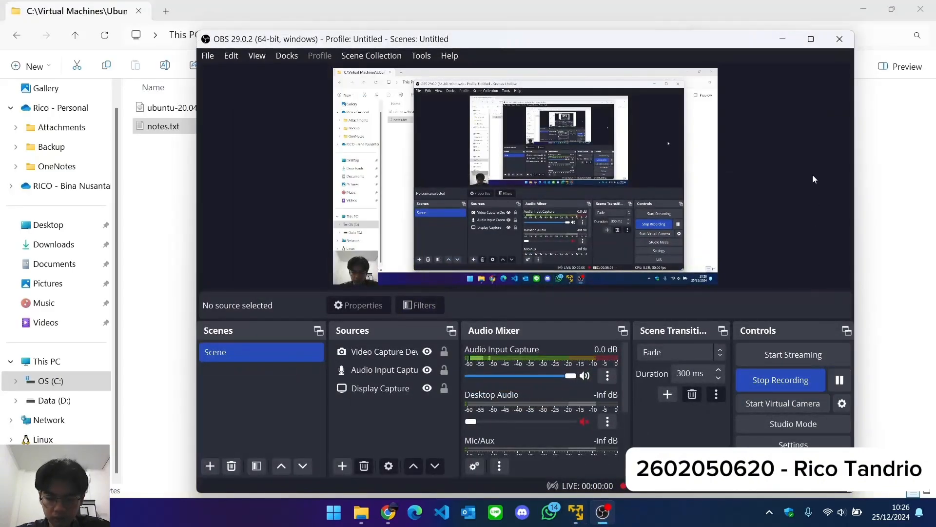
click(783, 41)
Open the home folder in the virtual machine and transfer notes.txt into it from the host's Ubuntu folder.
click(500, 184)
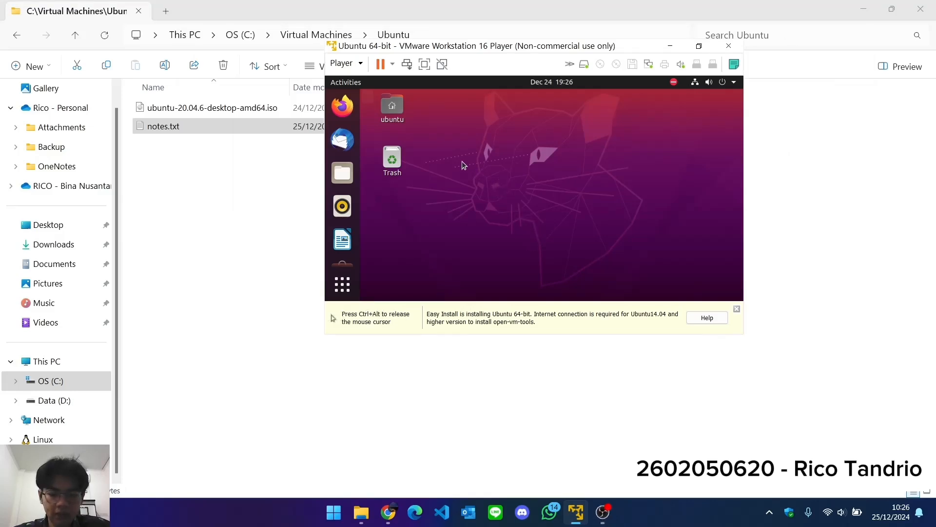
double_click(405, 121)
key(ctrl+alt)
drag(163, 127, 600, 192)
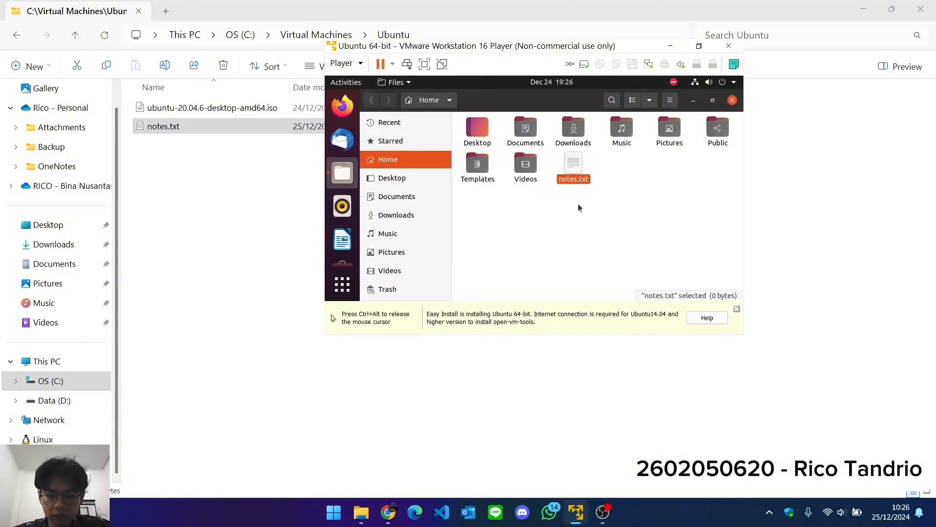
Maximize the virtual machine window and deselect notes.txt in the guest's home folder.
click(699, 46)
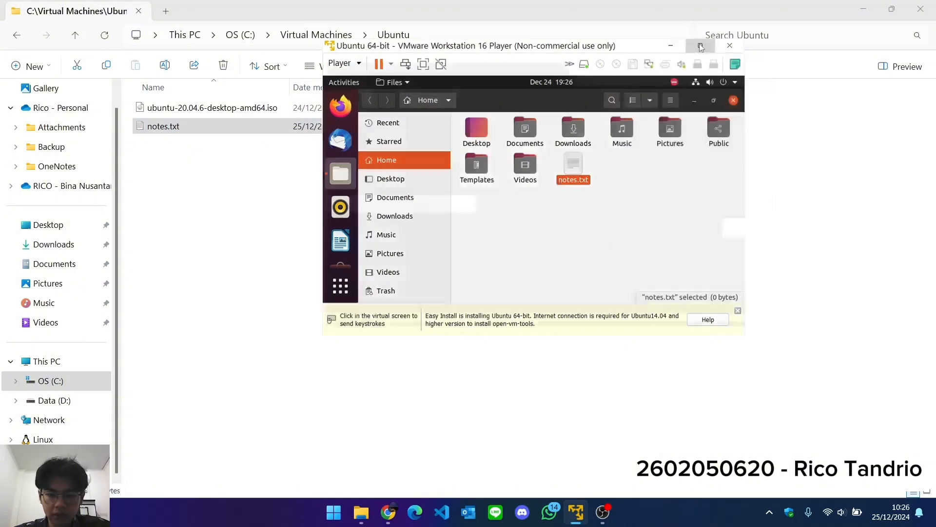
click(498, 218)
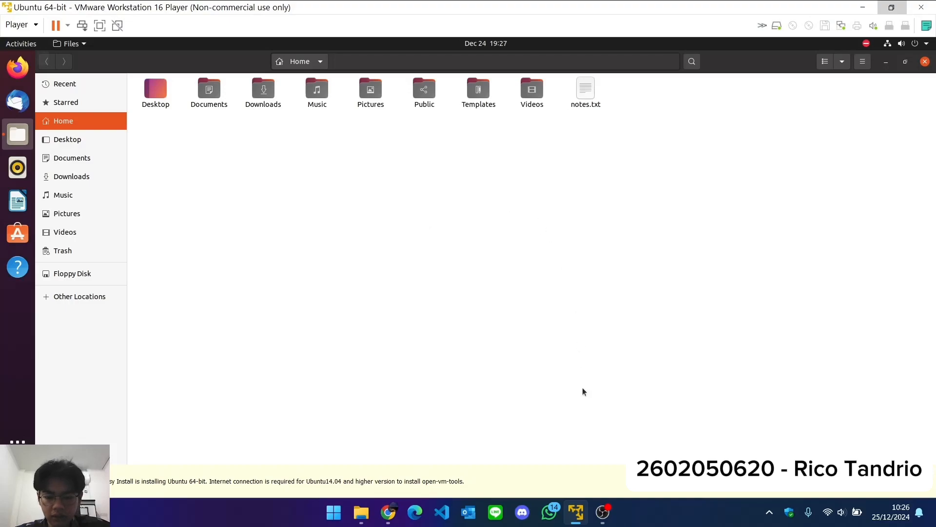
mouse_move(612, 510)
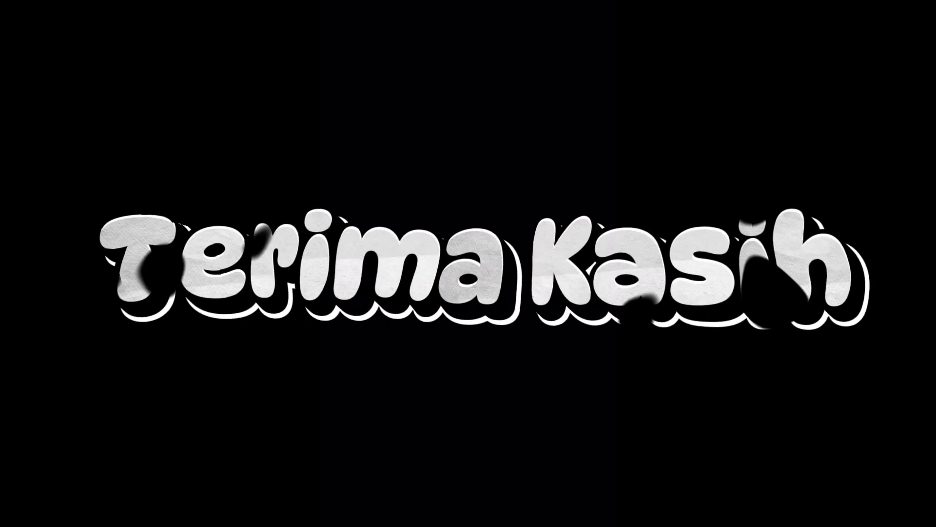